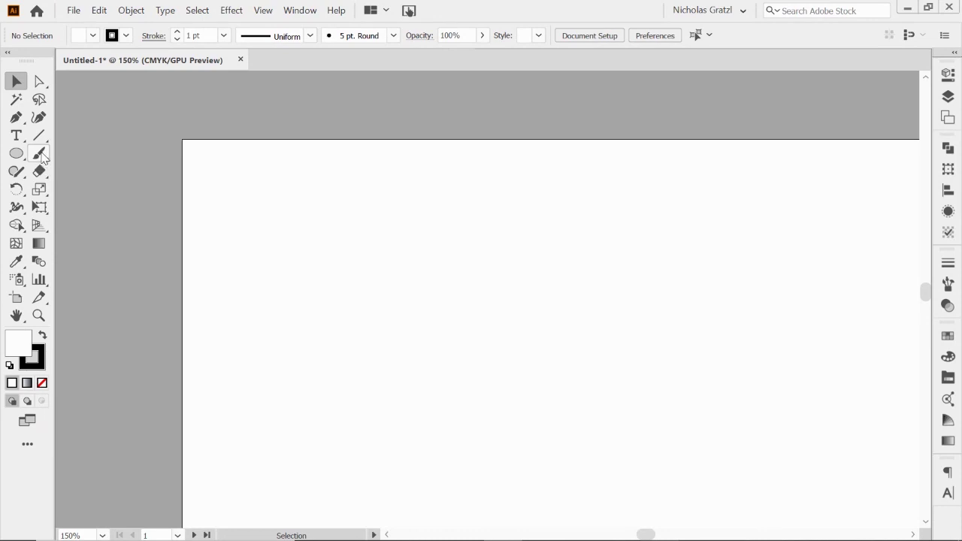
Paint a looping freehand figure-eight stroke on the Untitled-1 artboard with the Paintbrush
click(41, 155)
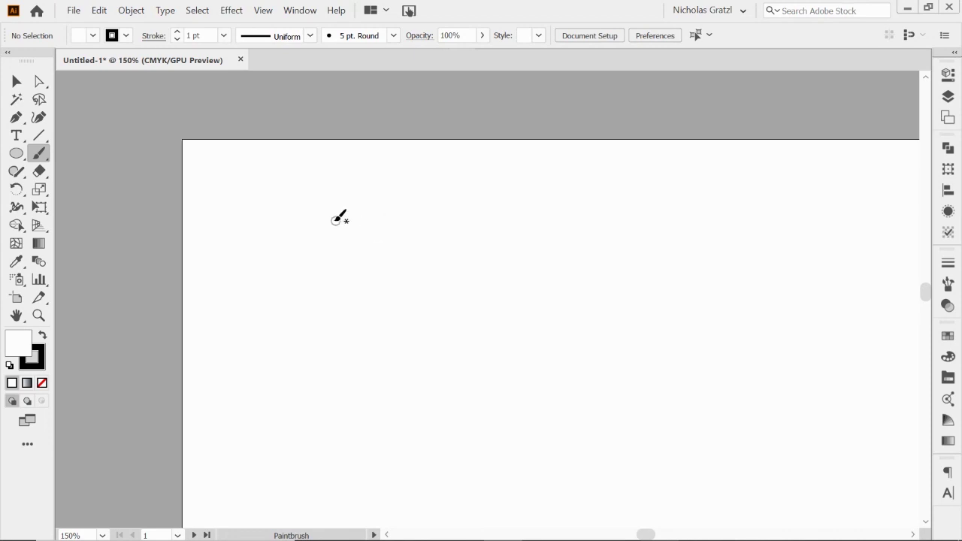
mouse_move(291, 239)
mouse_down()
mouse_move(315, 216)
mouse_move(367, 212)
mouse_move(466, 321)
mouse_move(551, 343)
mouse_move(607, 271)
mouse_move(564, 217)
mouse_move(461, 260)
mouse_move(387, 342)
mouse_move(276, 381)
mouse_move(268, 292)
mouse_move(380, 332)
mouse_move(450, 410)
mouse_move(529, 423)
mouse_up()
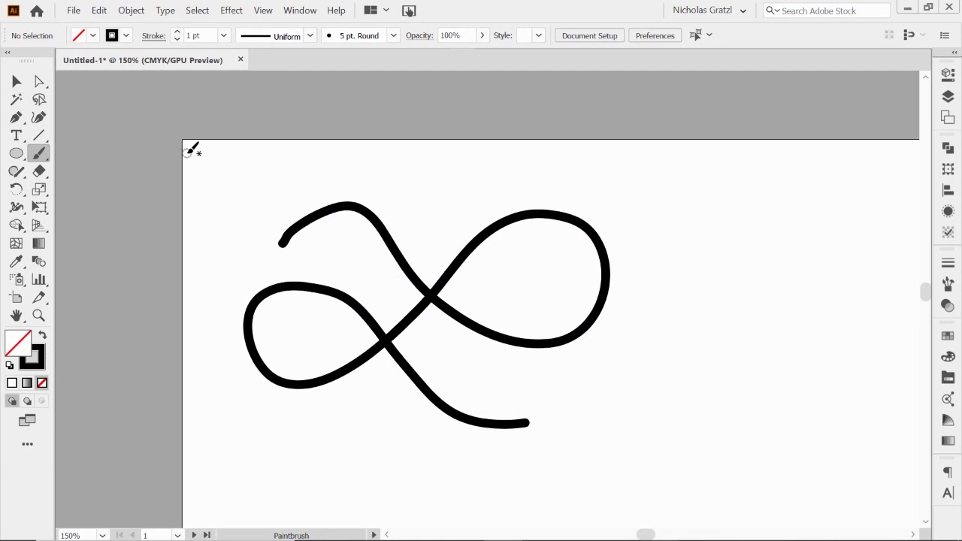
Select the figure-eight stroke to inspect it, then deselect it and return to the Paintbrush
key(v)
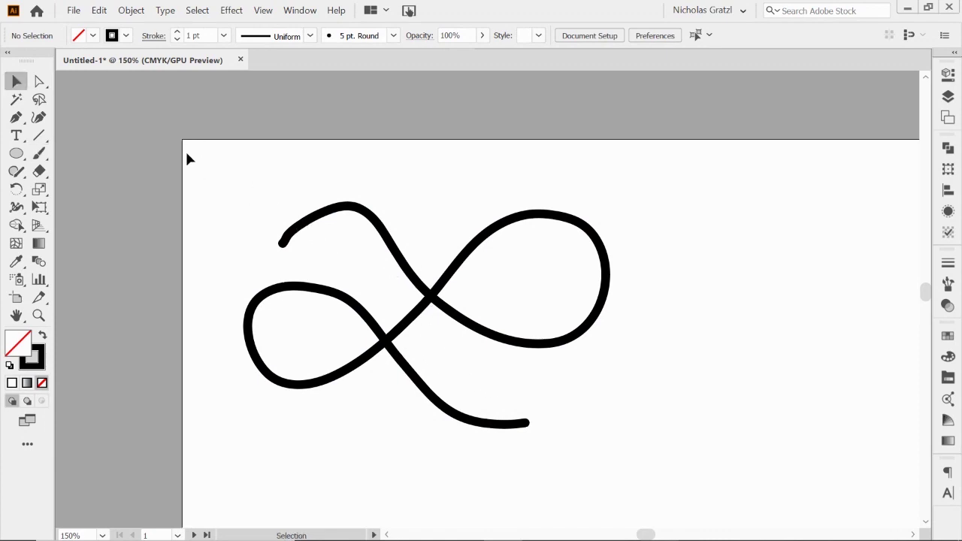
click(430, 298)
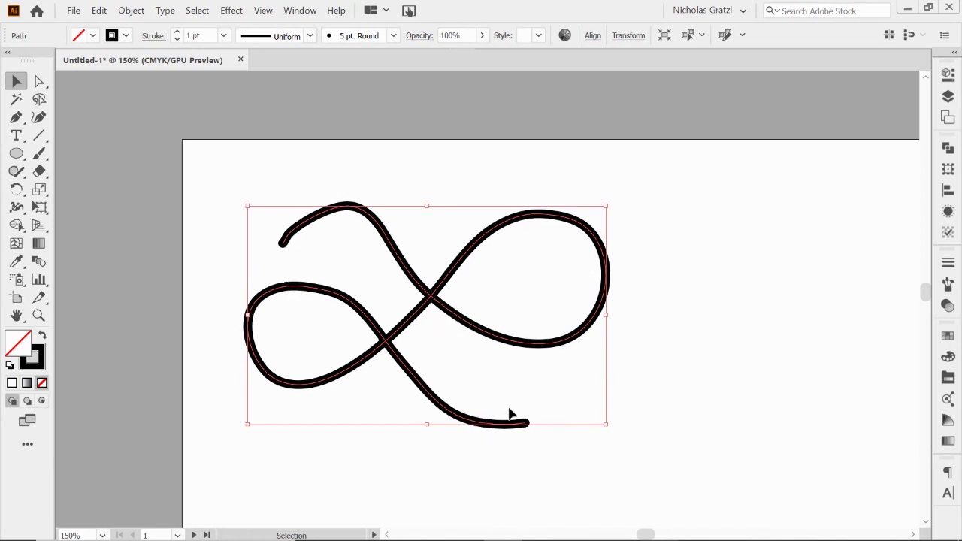
key(b)
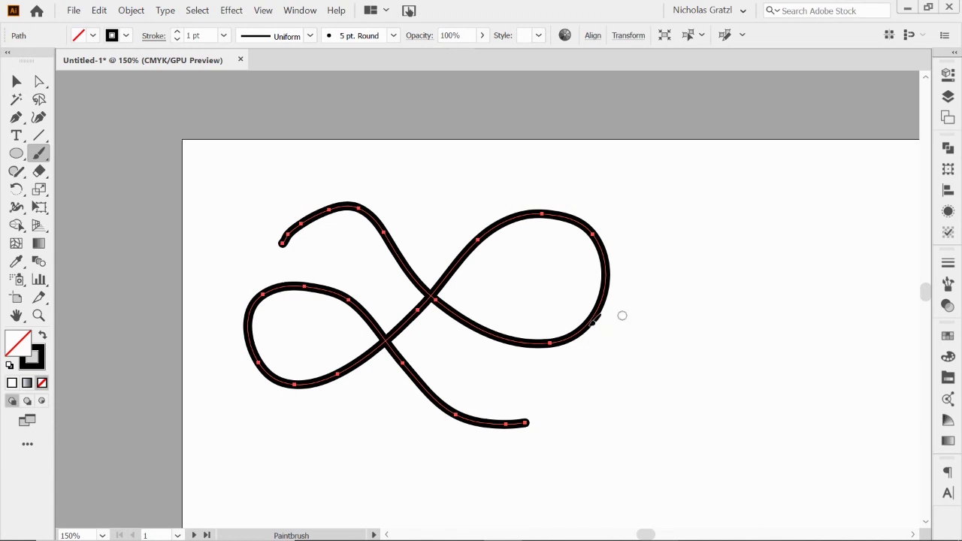
key(v)
click(665, 257)
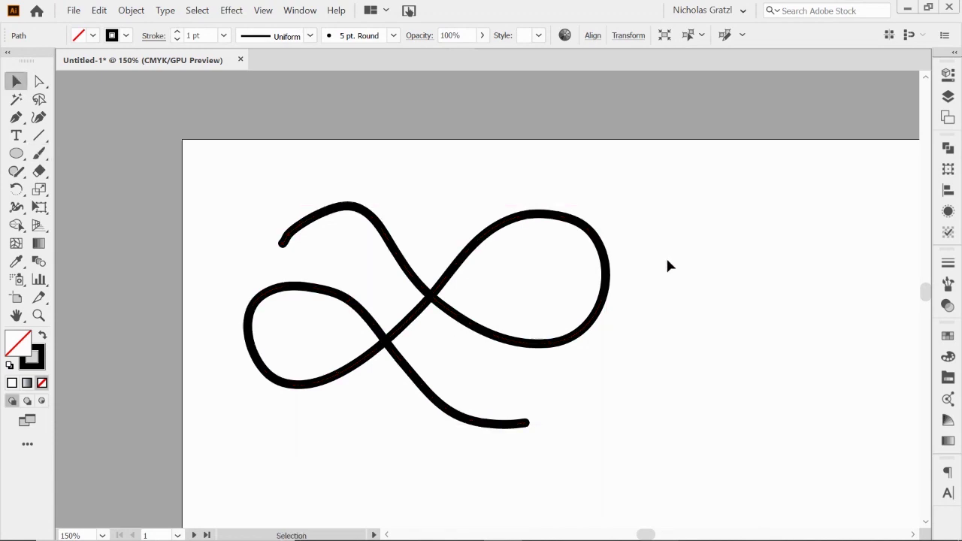
key(b)
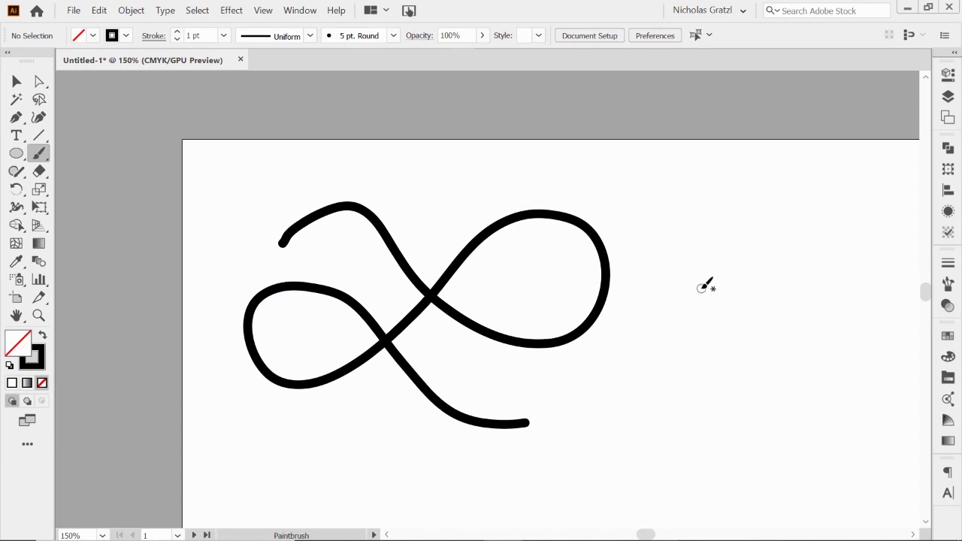
Try stroke weights of 5, 40, 1 and 0.25 pt, then settle on 3 pt
click(225, 36)
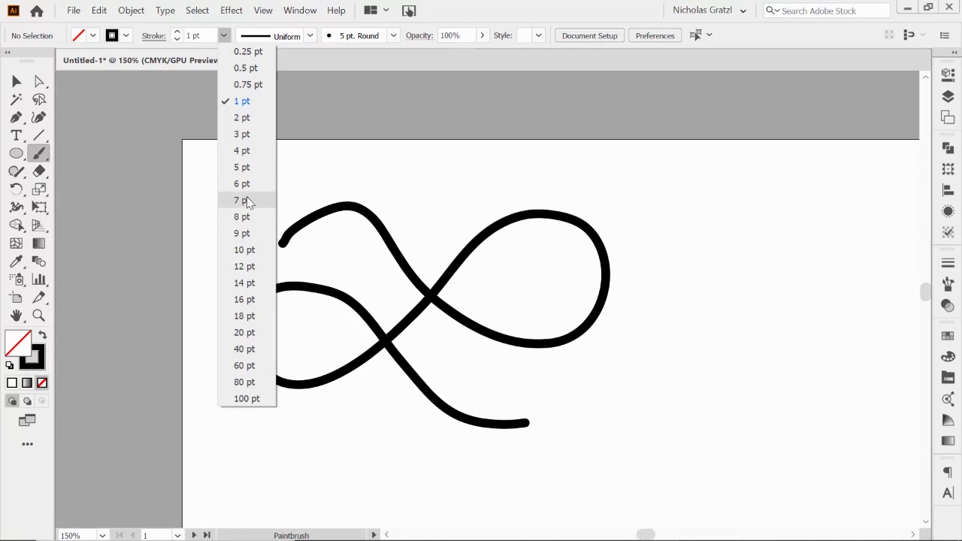
click(242, 167)
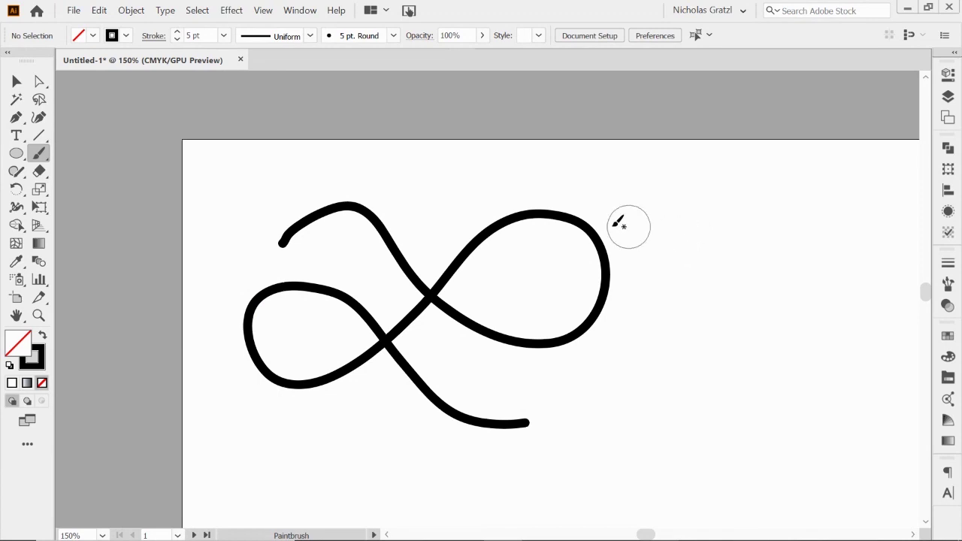
click(223, 37)
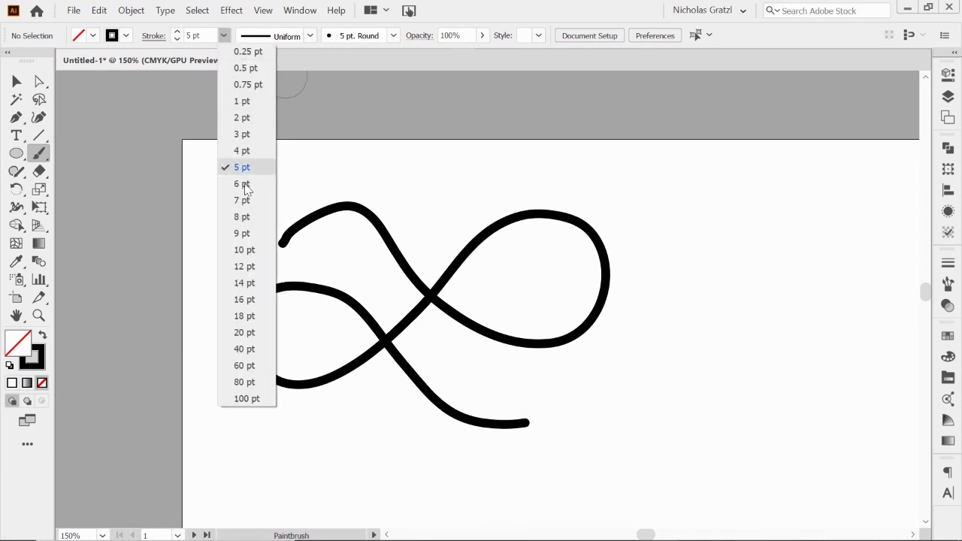
click(244, 349)
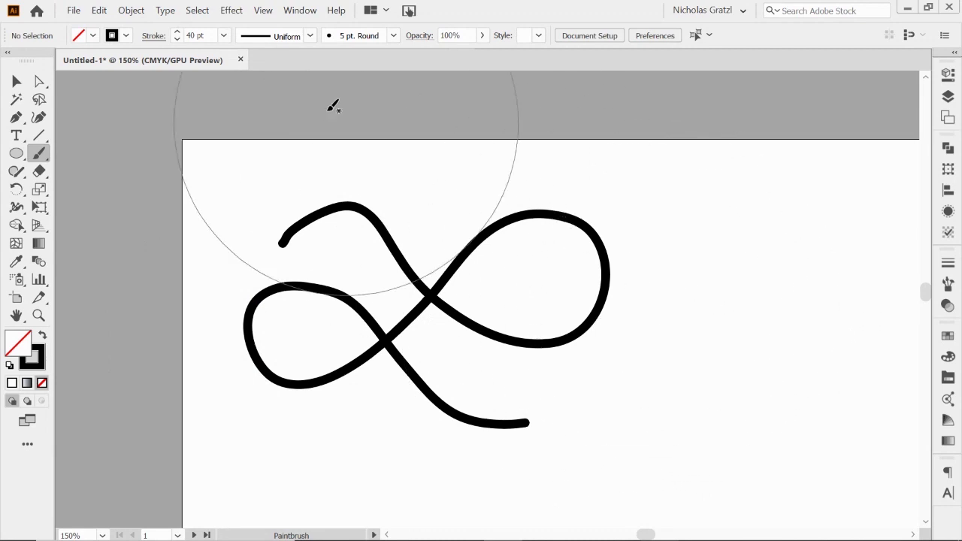
click(223, 35)
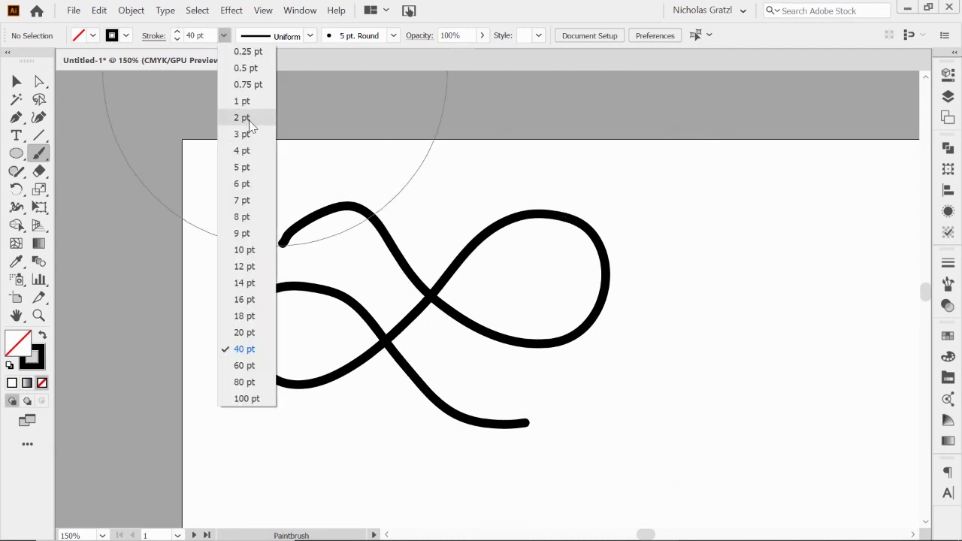
click(242, 100)
click(223, 37)
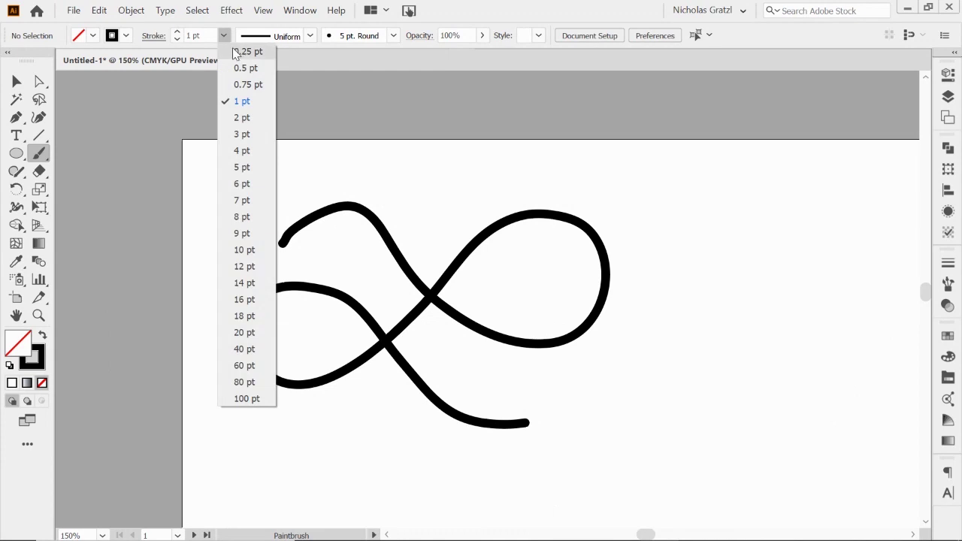
click(242, 50)
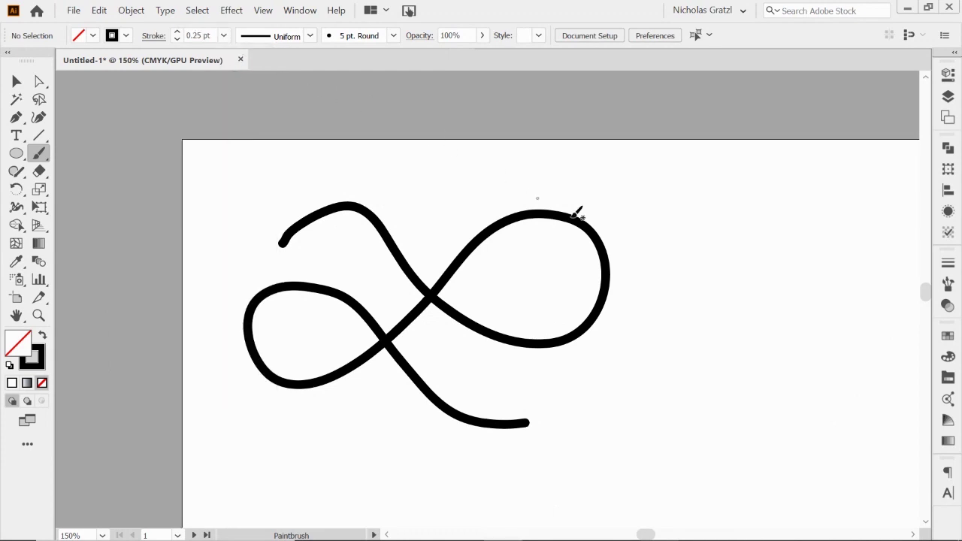
click(224, 37)
click(242, 133)
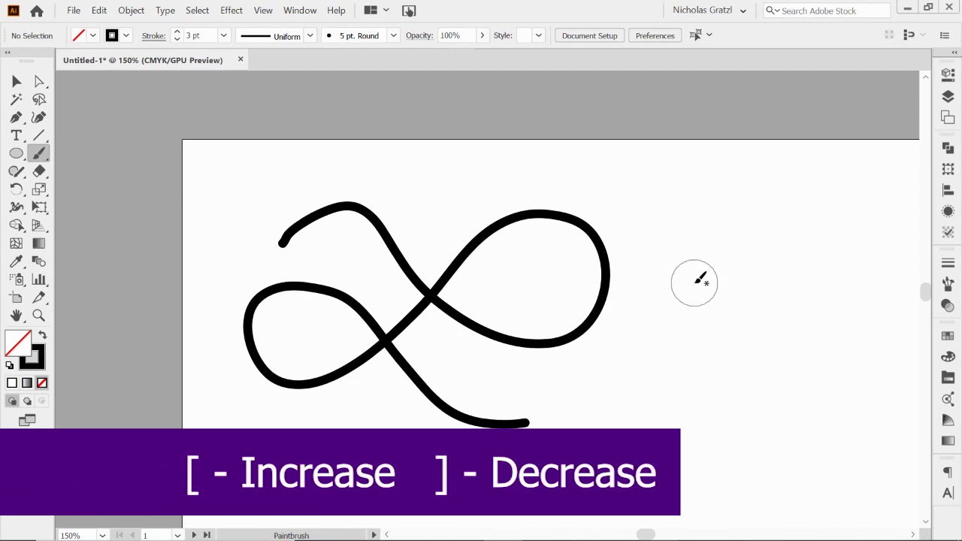
Test enlarging and shrinking the brush size with the ] and [ keys
key(bracketright)
key(bracketright)
key(bracketright)
key(bracketright)
key(bracketleft)
key(bracketleft)
key(bracketleft)
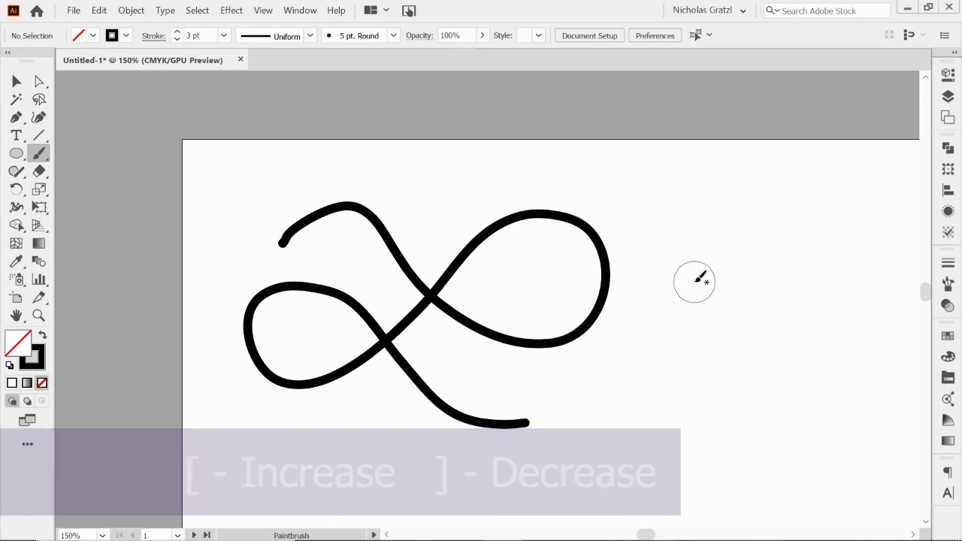
key(bracketright)
key(bracketright)
key(bracketright)
key(bracketright)
key(bracketleft)
key(bracketleft)
key(bracketleft)
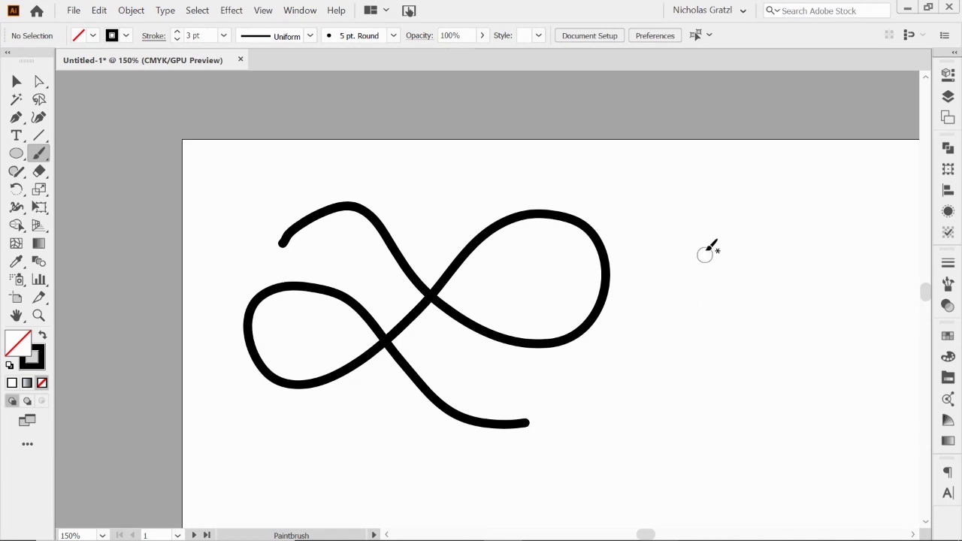
Paint medium, thin and thick curved strokes to the right of the figure-eight
mouse_move(674, 200)
mouse_down()
mouse_move(693, 245)
mouse_move(689, 298)
mouse_move(656, 338)
mouse_up()
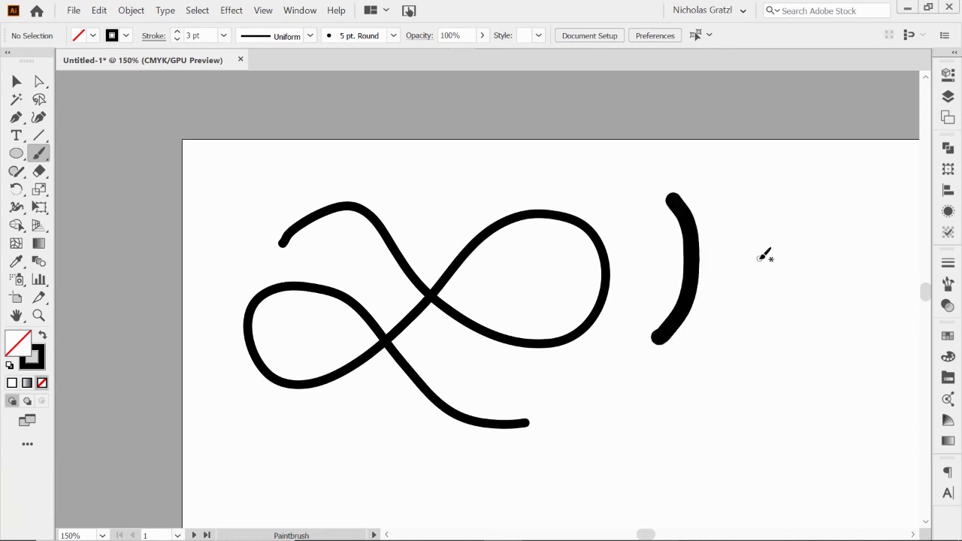
mouse_move(734, 219)
mouse_down()
mouse_move(734, 295)
mouse_move(708, 328)
mouse_up()
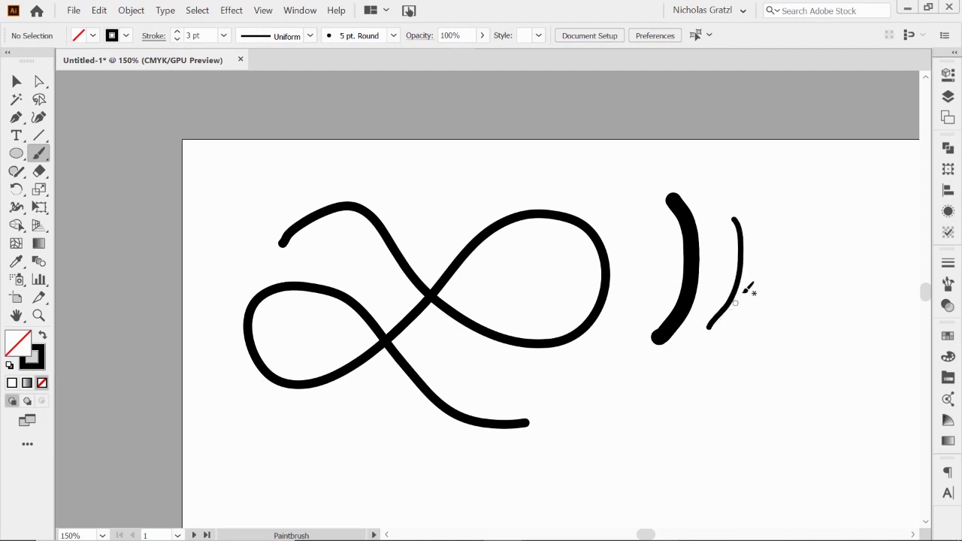
mouse_move(773, 192)
mouse_down()
mouse_move(786, 235)
mouse_move(787, 279)
mouse_move(748, 349)
mouse_up()
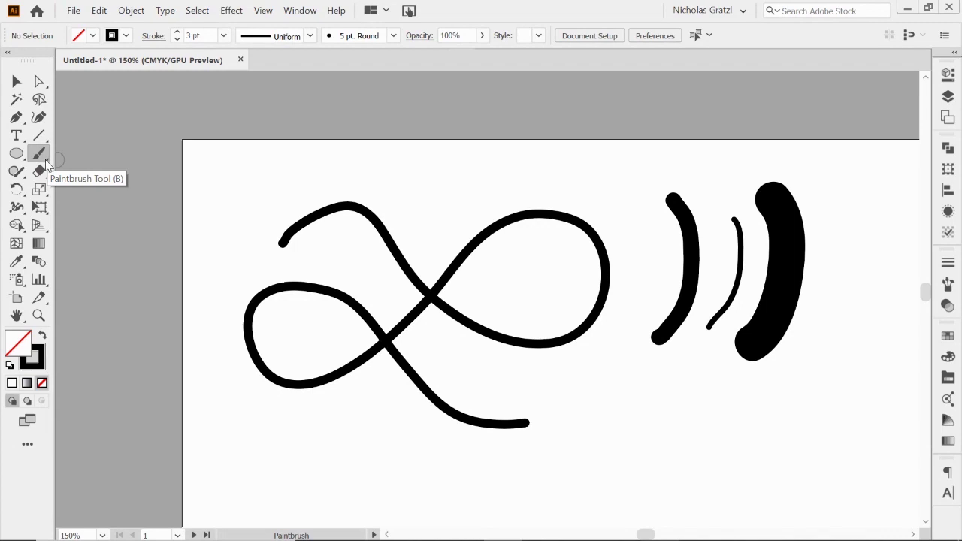
Choose the Blob Brush Tool, toggling between Paintbrush and Blob Brush with B and Shift+B
click(44, 156)
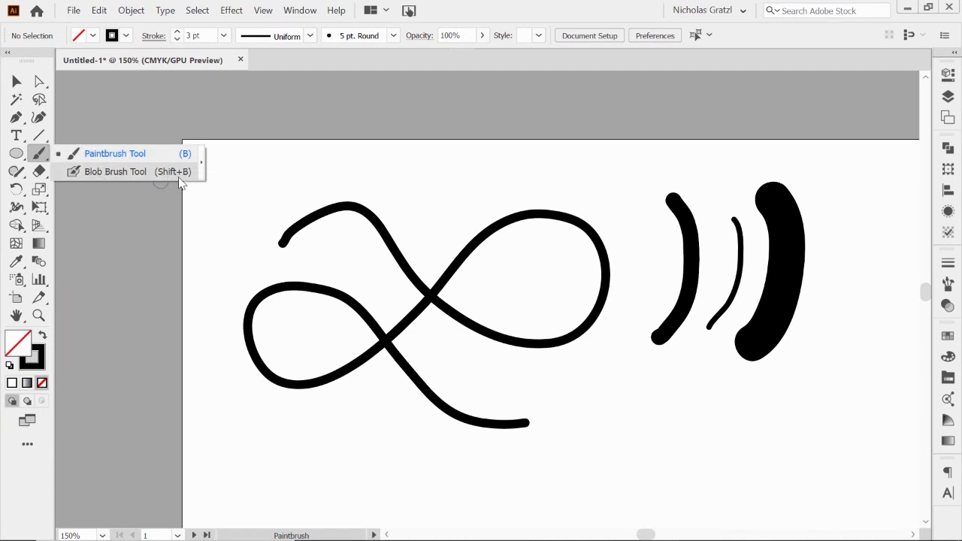
click(127, 174)
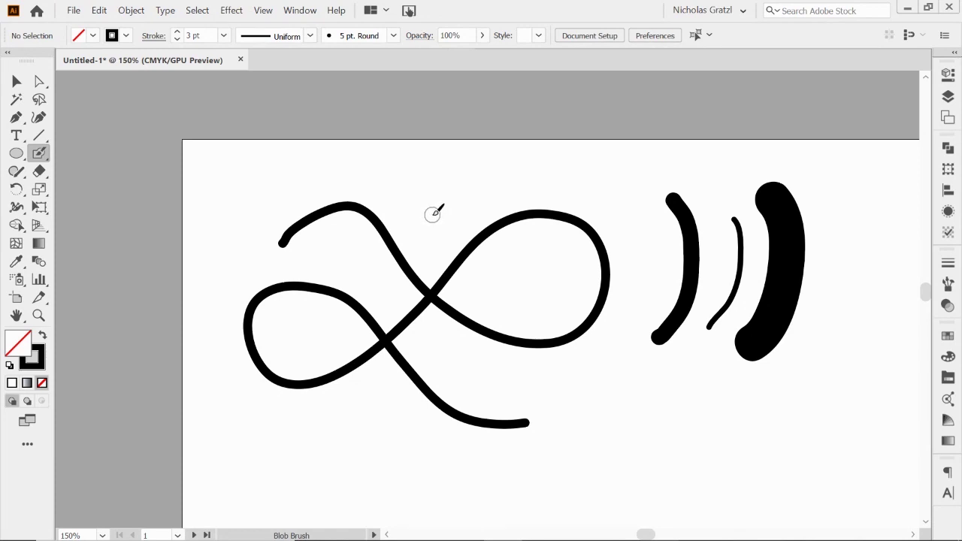
key(b)
key(shift+b)
key(space)
Paint a thick Blob Brush figure-eight below the first, then select each figure-eight to compare
mouse_move(487, 347)
mouse_down()
mouse_move(481, 196)
mouse_move(526, 240)
mouse_up()
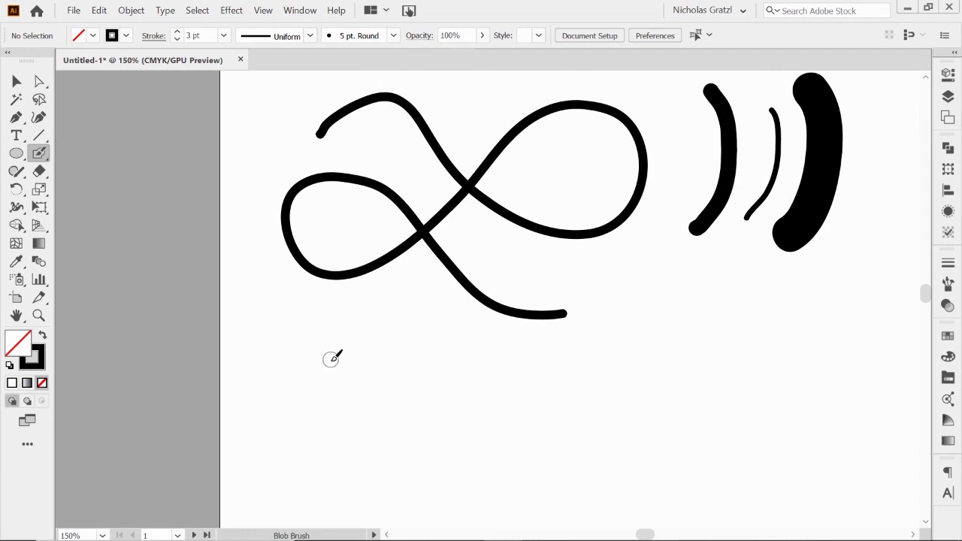
mouse_move(315, 373)
mouse_down()
mouse_move(350, 362)
mouse_move(470, 436)
mouse_move(529, 437)
mouse_move(550, 405)
mouse_move(519, 357)
mouse_move(484, 357)
mouse_move(361, 471)
mouse_move(292, 502)
mouse_move(271, 444)
mouse_move(309, 414)
mouse_move(381, 445)
mouse_move(473, 506)
mouse_move(556, 498)
mouse_up()
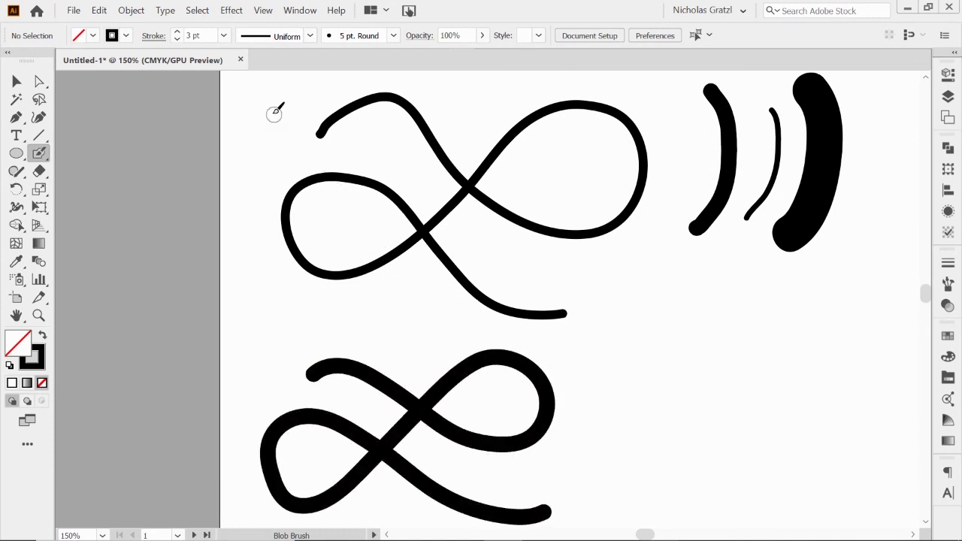
key(v)
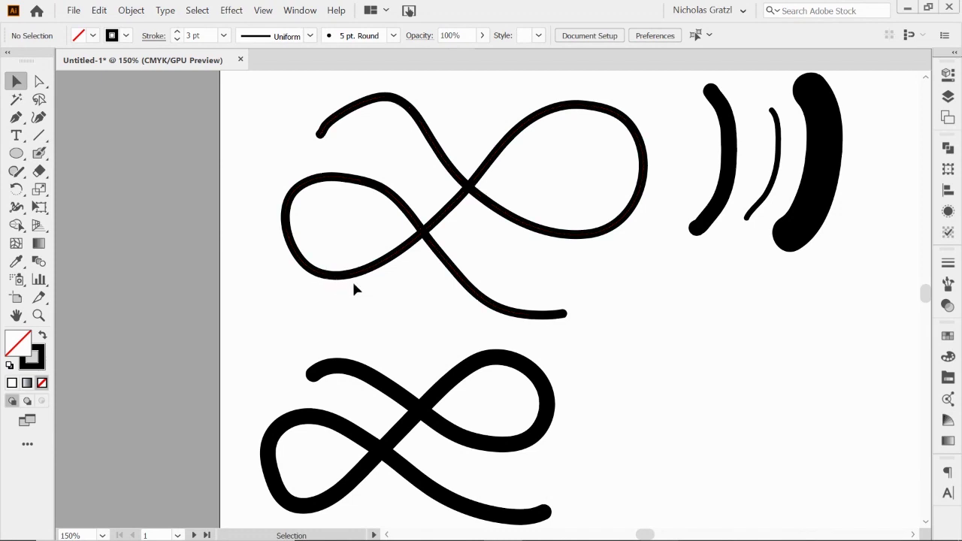
click(427, 234)
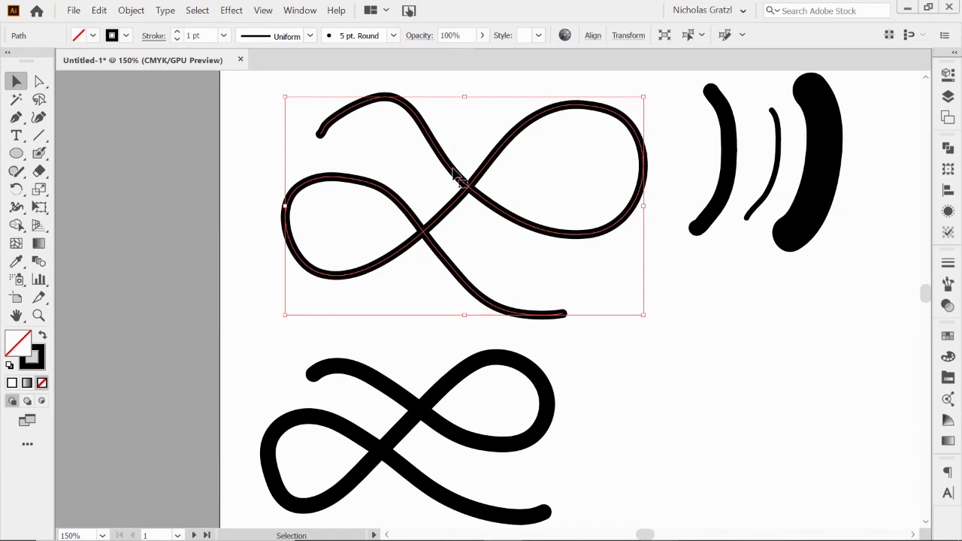
click(464, 376)
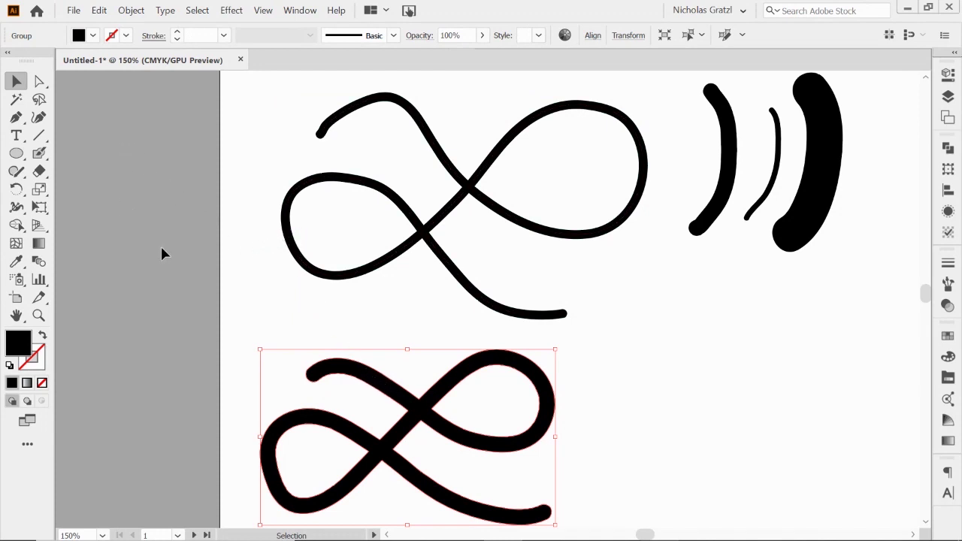
key(a)
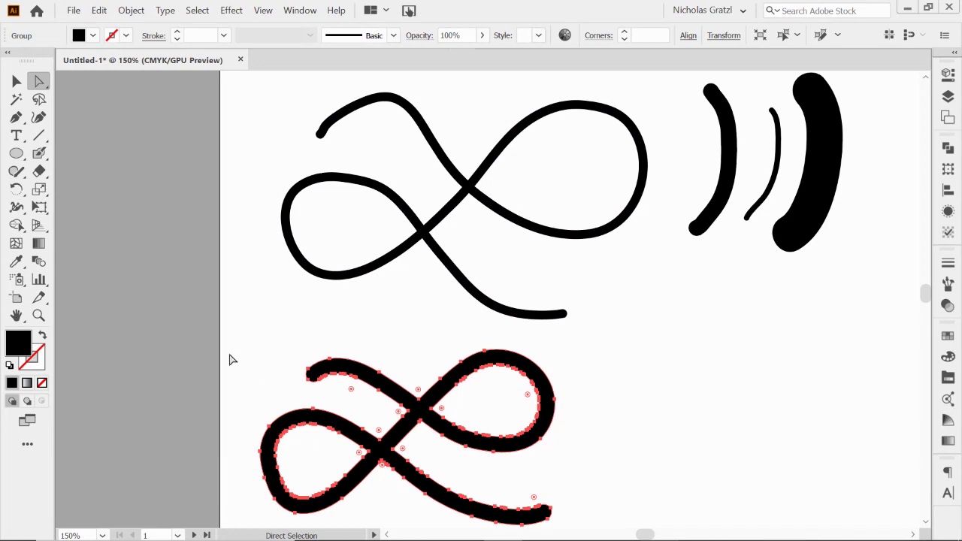
Return to the Blob Brush and pan up to bring the lower figure-eight into view
click(42, 157)
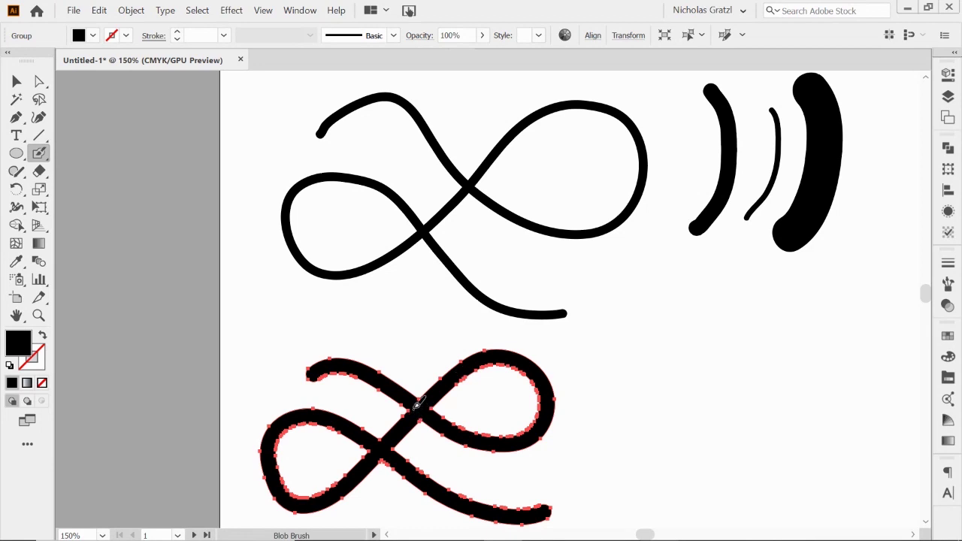
key(space)
drag(584, 449, 556, 309)
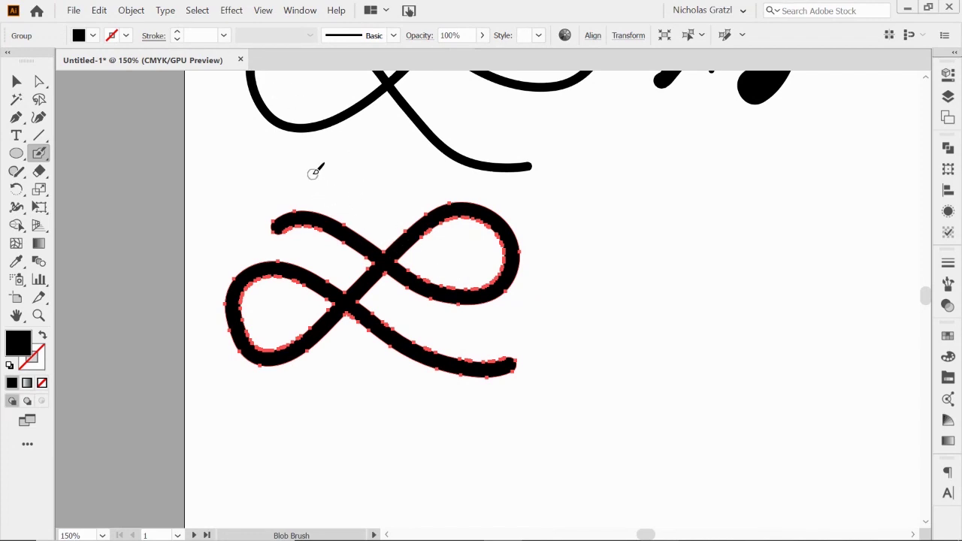
drag(311, 171, 478, 449)
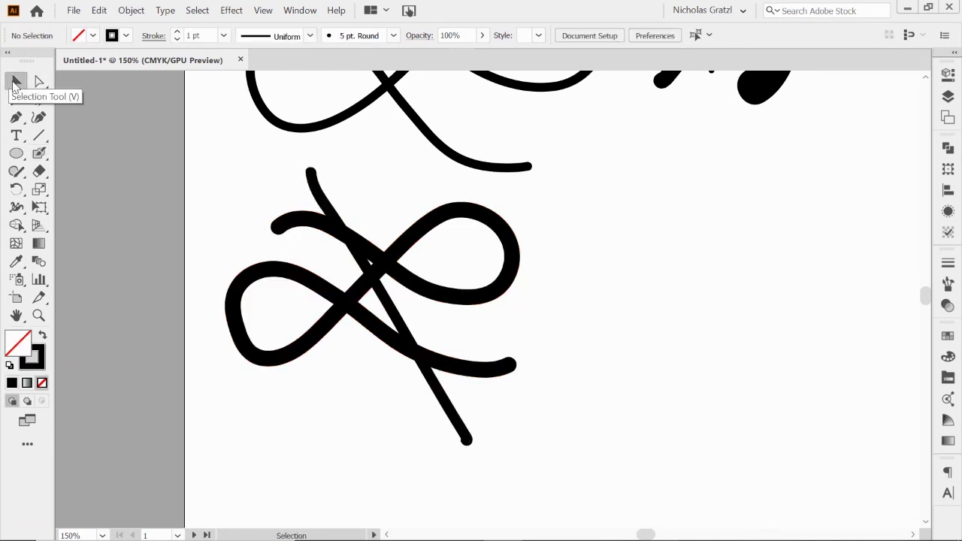
click(385, 271)
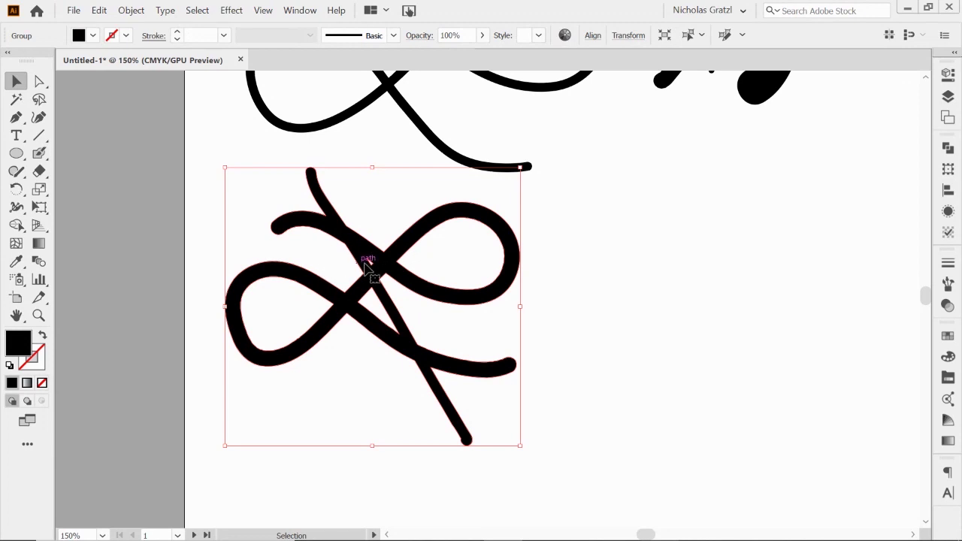
mouse_move(380, 266)
mouse_down()
mouse_move(425, 260)
mouse_move(380, 274)
mouse_move(406, 253)
mouse_up()
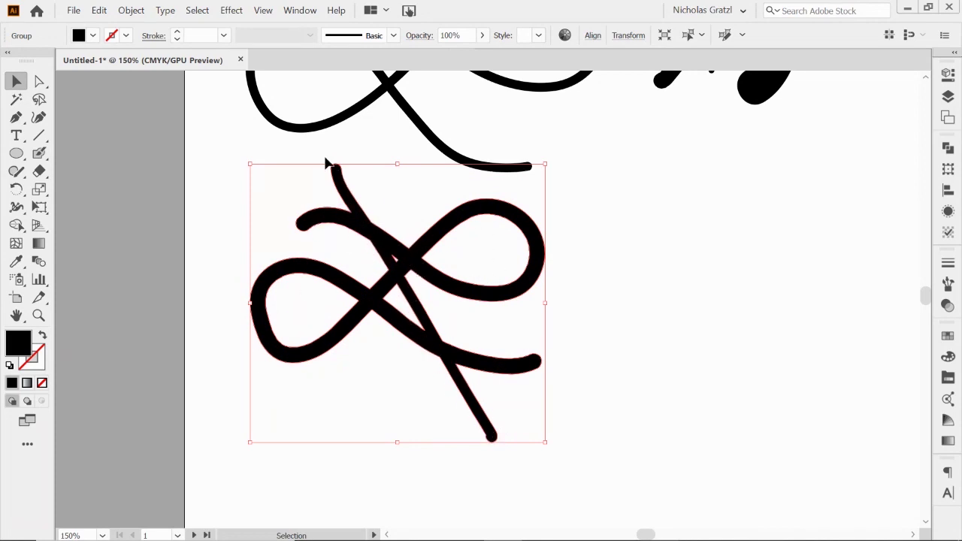
drag(408, 262, 373, 269)
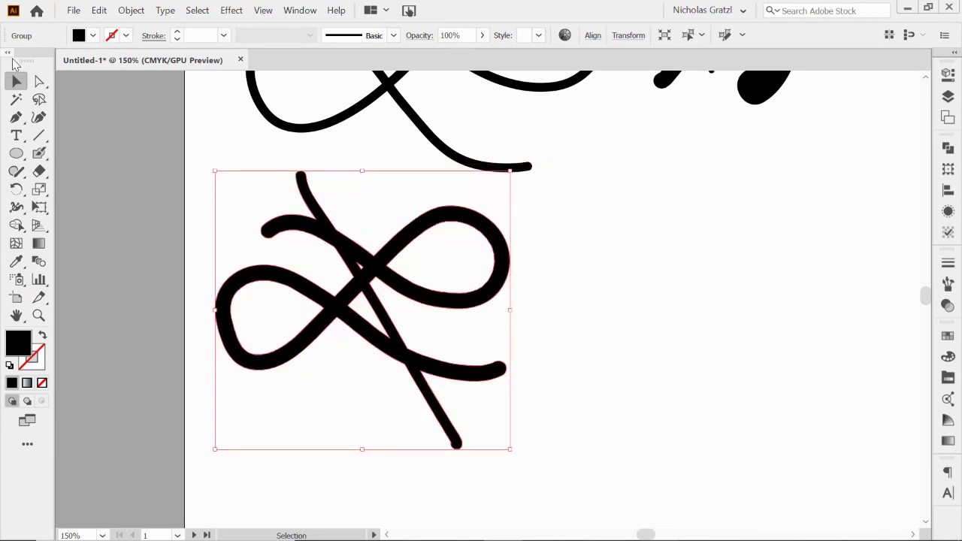
click(39, 81)
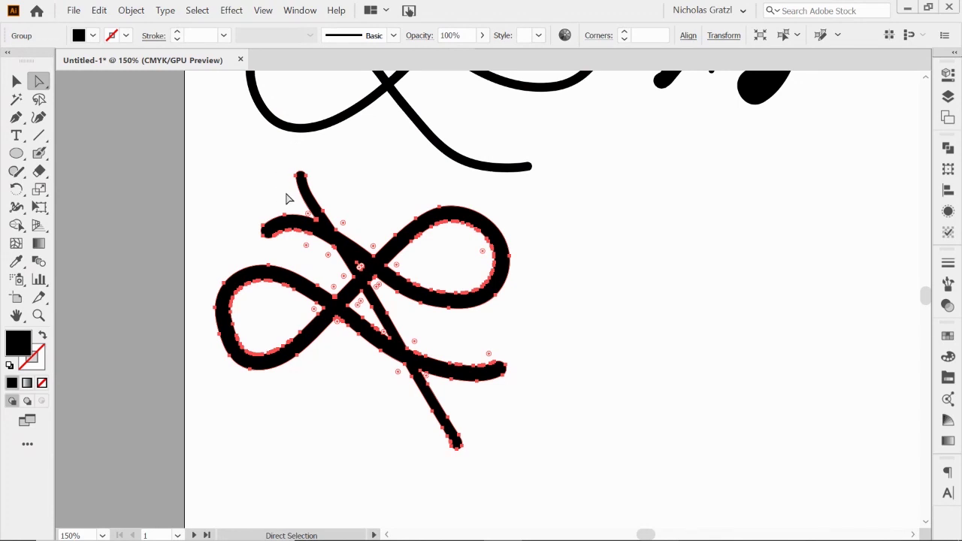
click(91, 38)
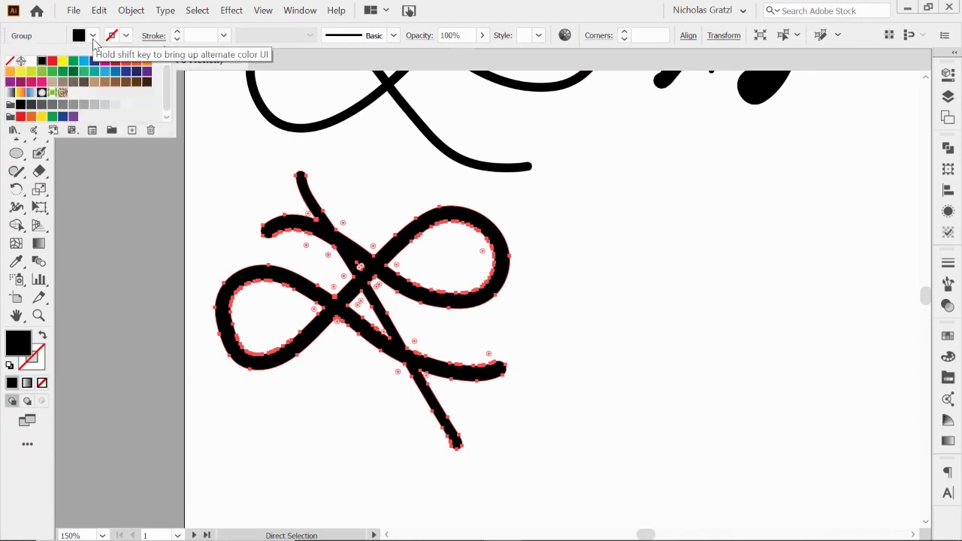
click(92, 38)
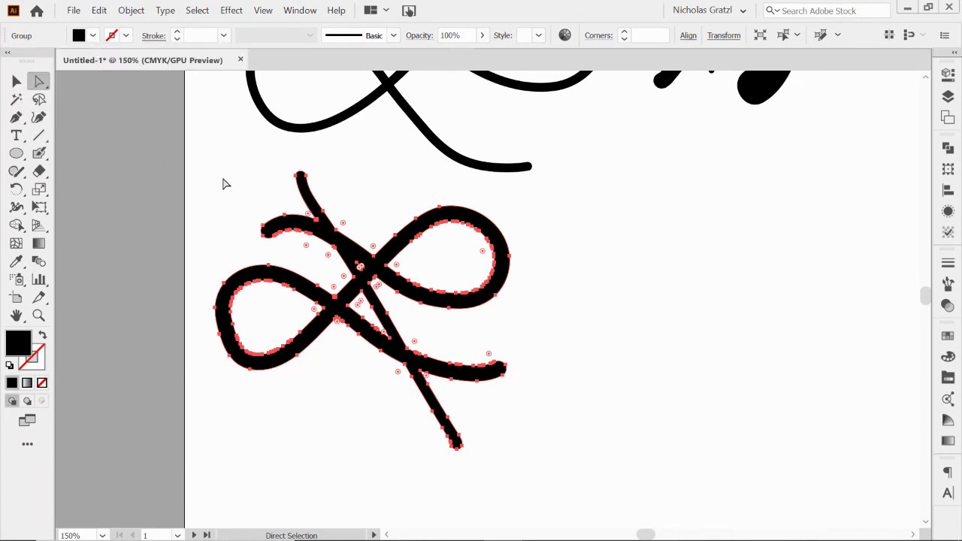
Set the Blob Brush fill to yellow and paint a blob over the upper-left loop
click(17, 81)
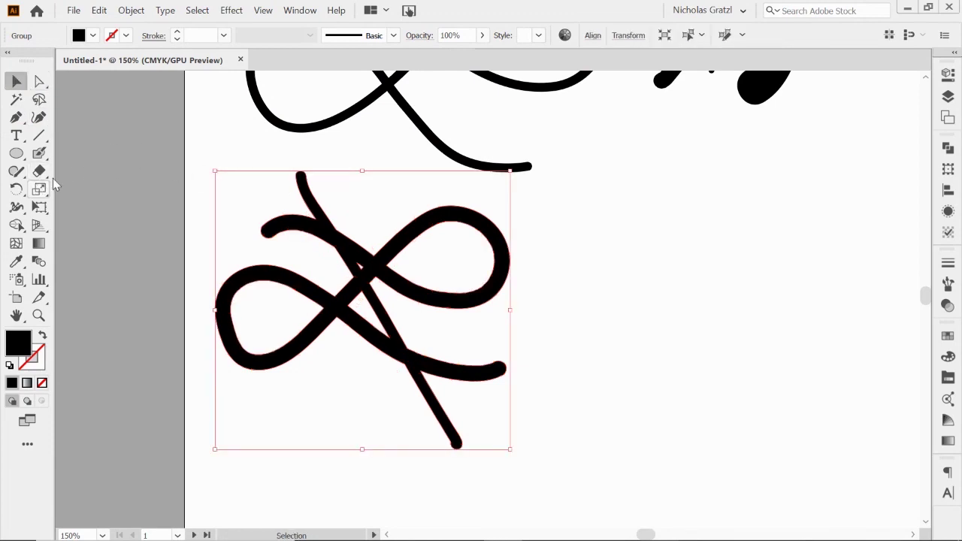
click(193, 141)
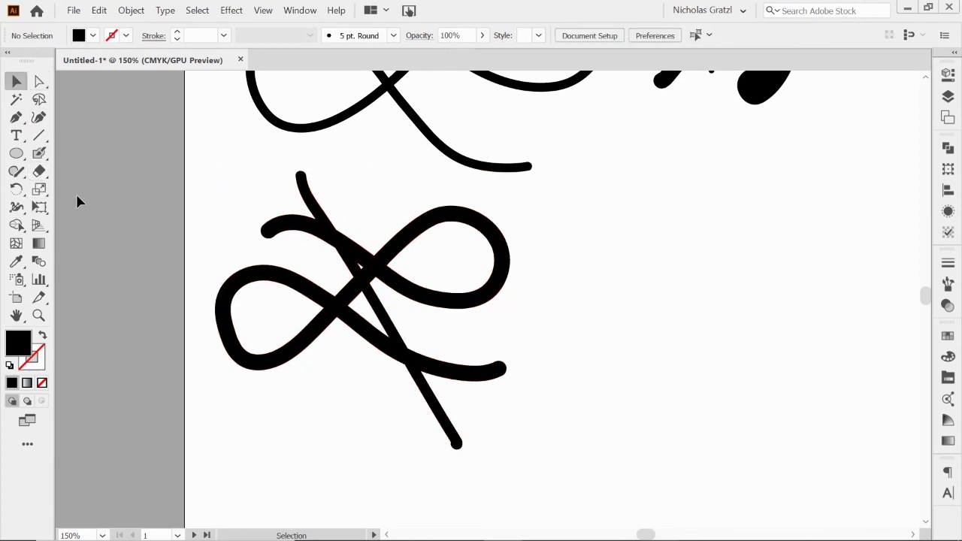
click(39, 154)
click(92, 36)
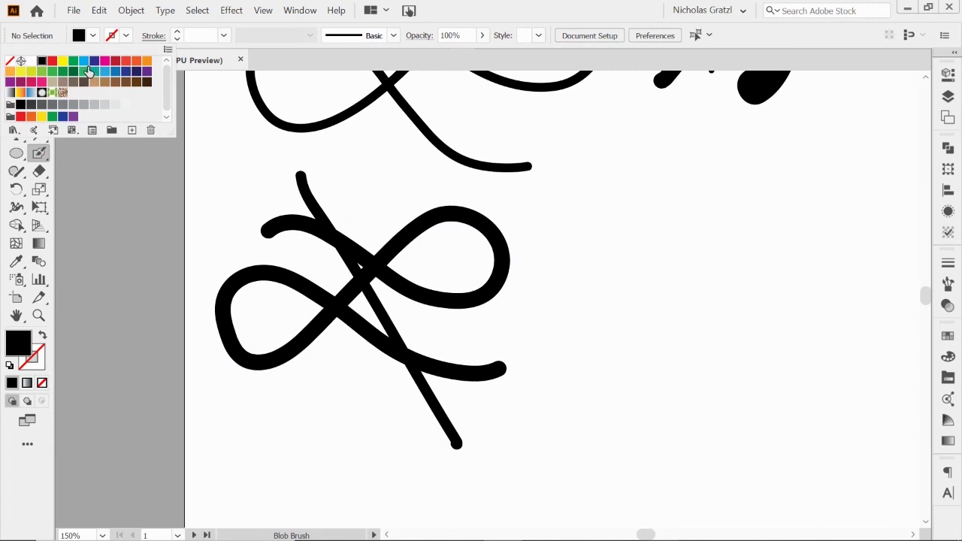
click(62, 61)
click(245, 215)
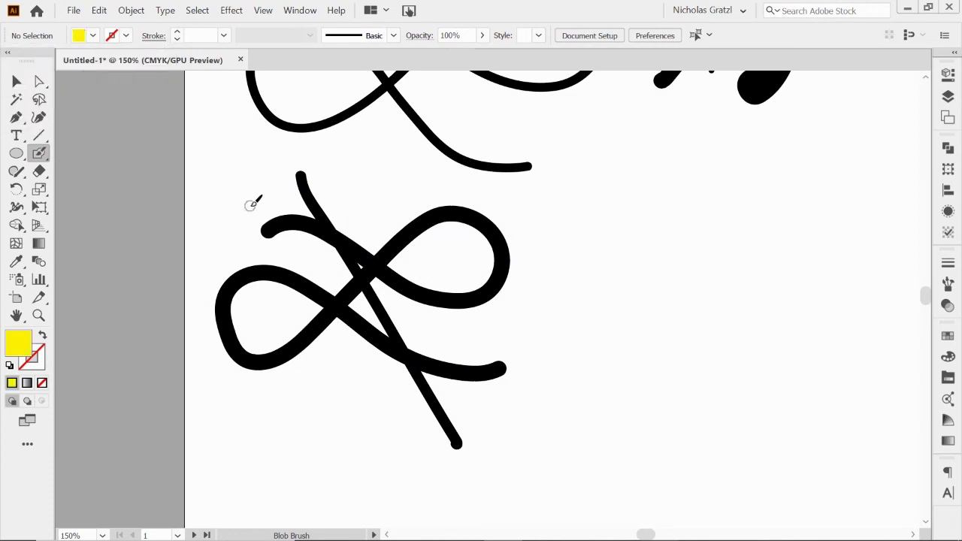
mouse_move(249, 213)
mouse_down()
mouse_move(235, 258)
mouse_move(302, 194)
mouse_move(245, 275)
mouse_move(309, 226)
mouse_move(263, 287)
mouse_move(348, 218)
mouse_up()
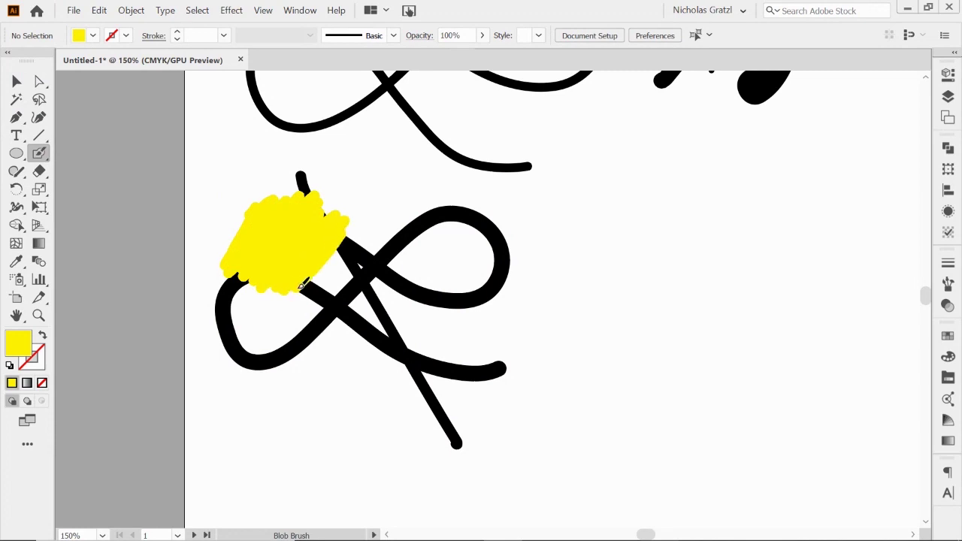
key(shift+x)
Nudge the black loop group in isolation mode, then move it off and back over the yellow blob
click(17, 82)
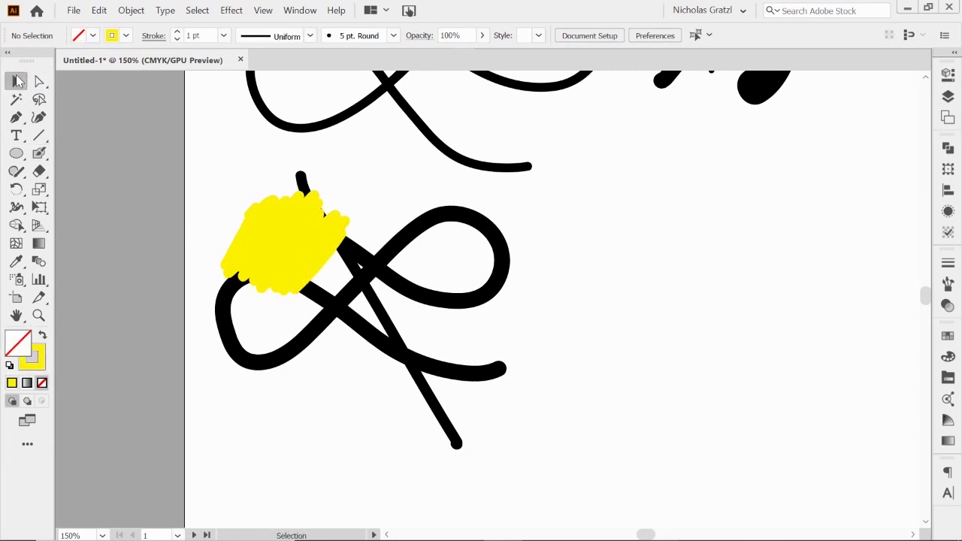
double_click(360, 266)
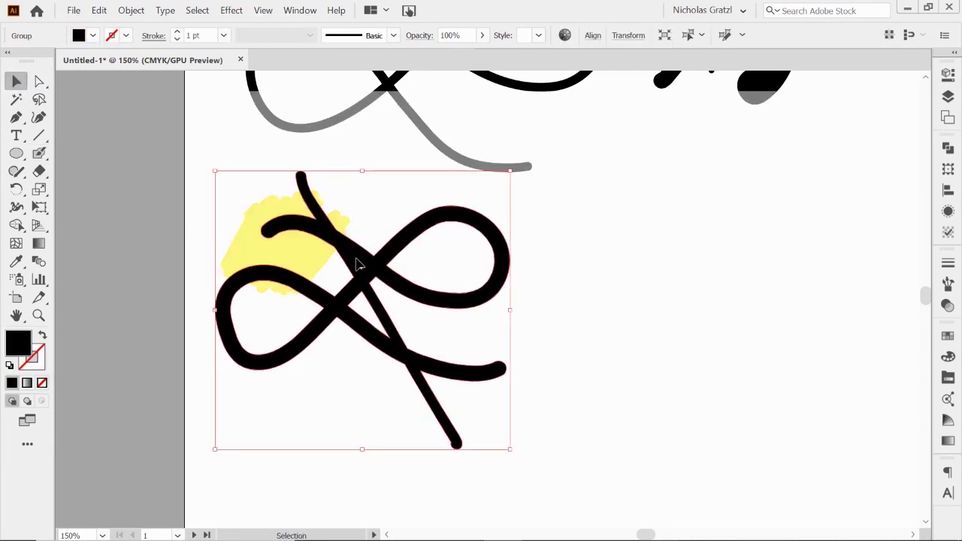
drag(358, 265, 360, 263)
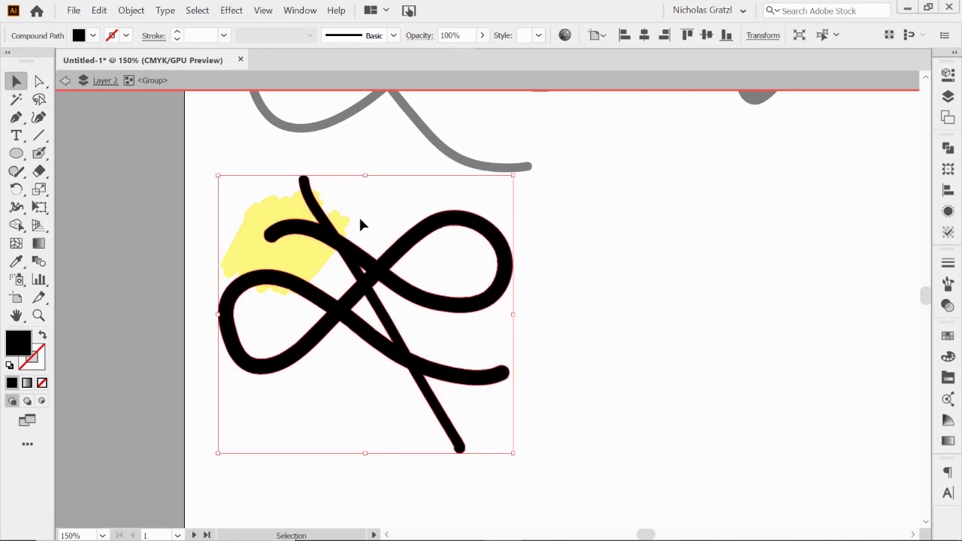
click(65, 81)
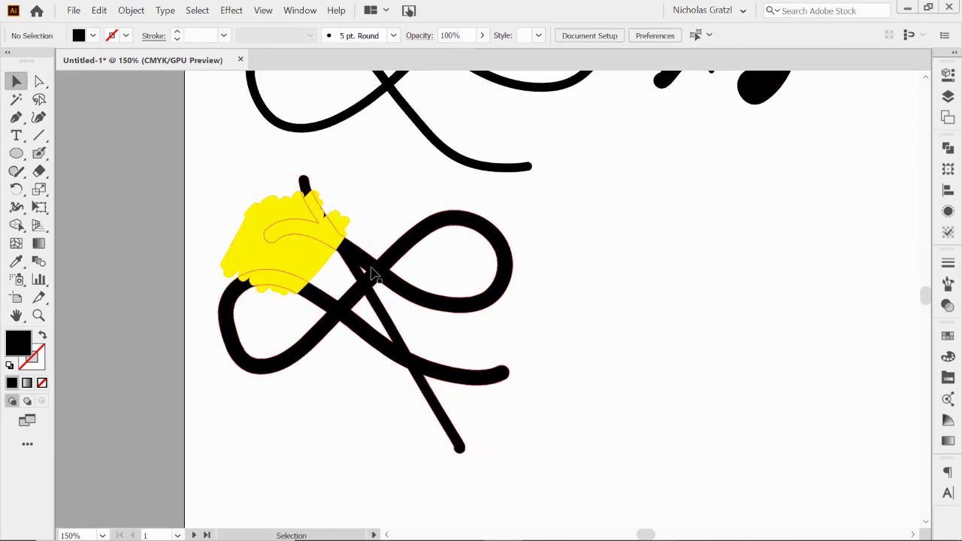
click(373, 272)
drag(373, 272, 498, 266)
drag(280, 279, 272, 251)
drag(475, 254, 351, 272)
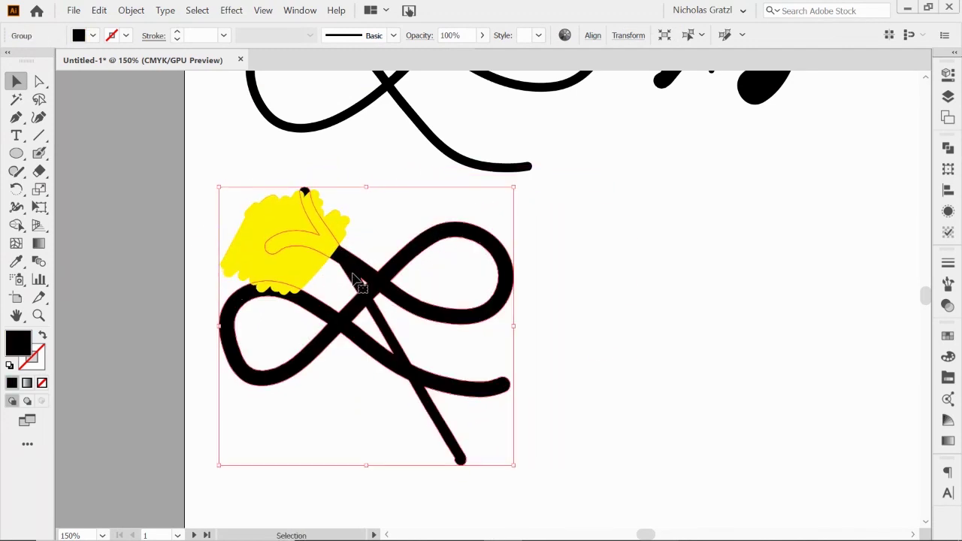
Expand Layer 2 in the Layers panel, move the yellow blob up-left and reposition the black loops
click(948, 95)
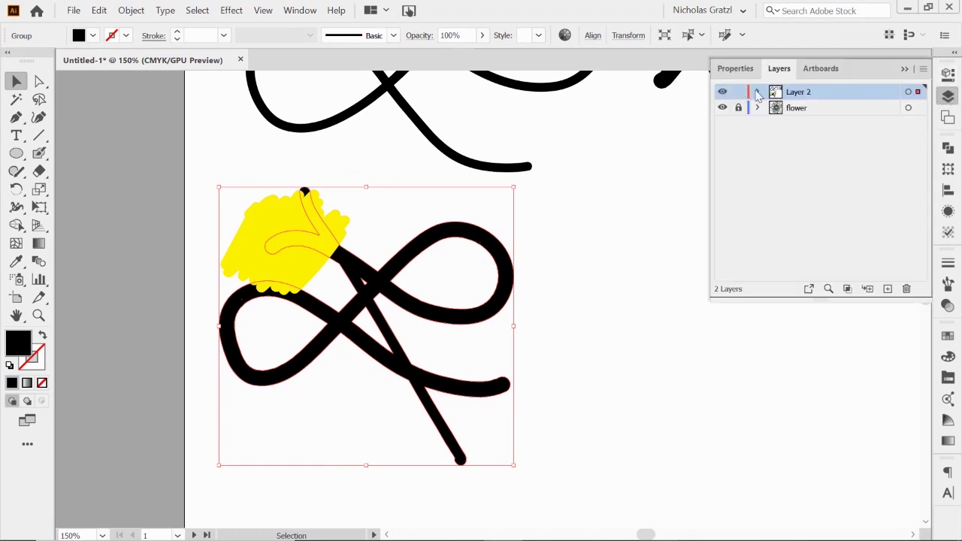
click(757, 91)
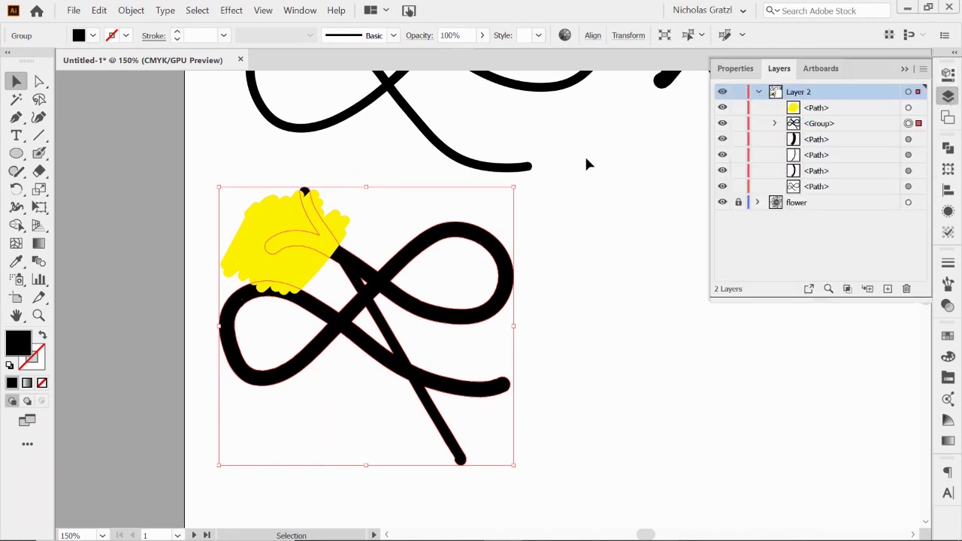
click(197, 193)
drag(286, 239, 250, 248)
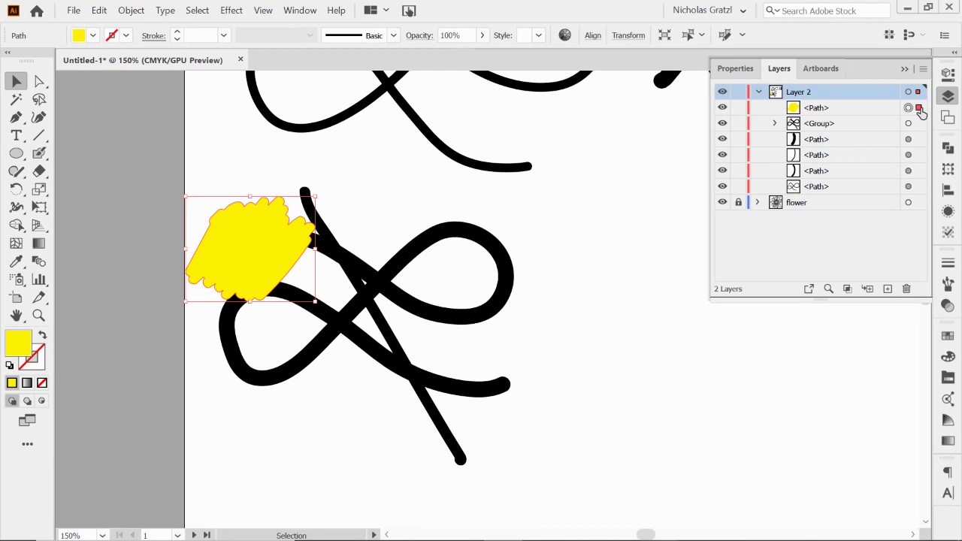
click(365, 280)
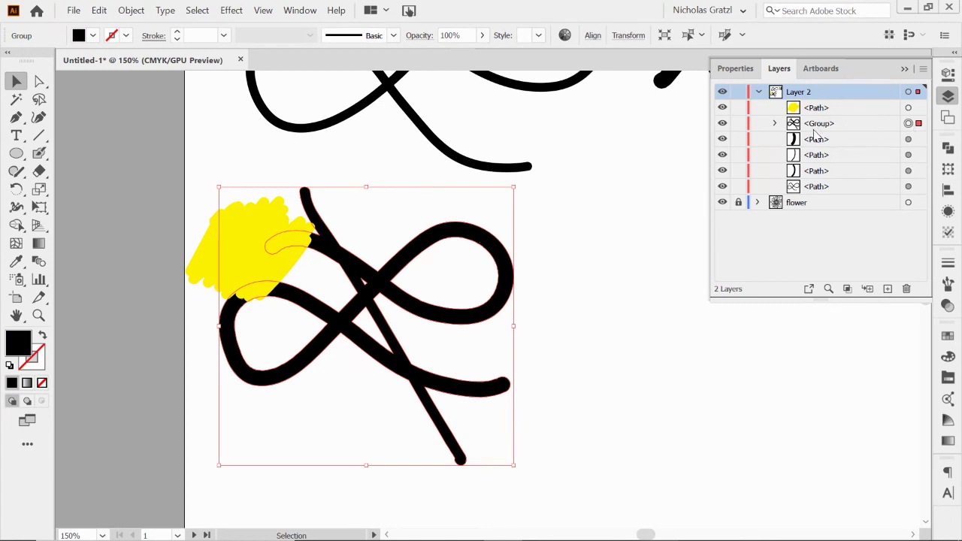
mouse_move(369, 279)
mouse_down()
mouse_move(399, 258)
mouse_move(368, 278)
mouse_up()
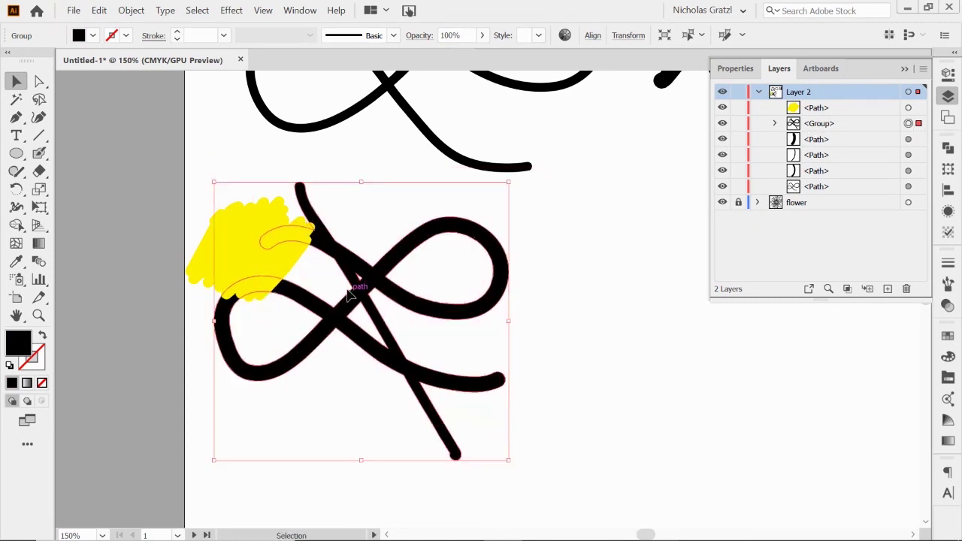
Paint a dense black Blob Brush mass over the loops' central crossing
click(39, 153)
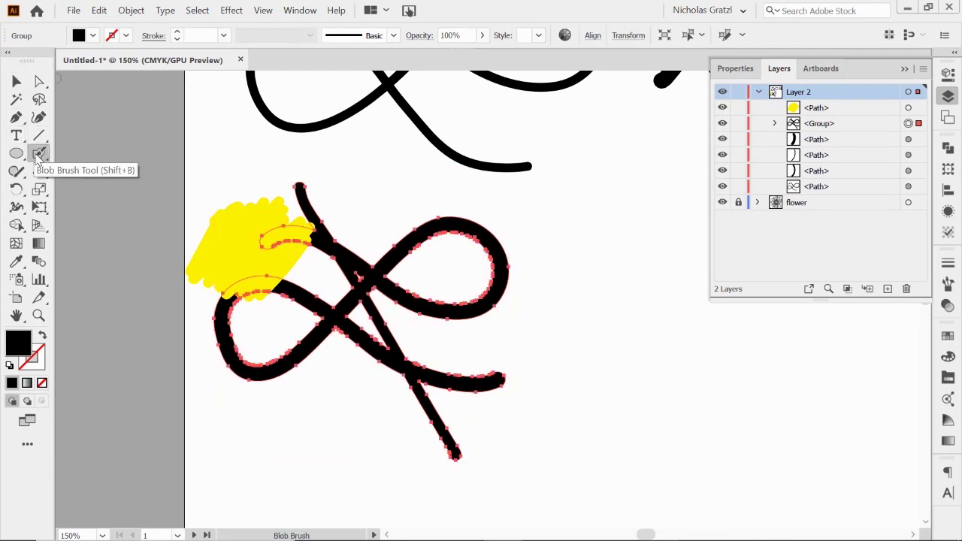
click(17, 81)
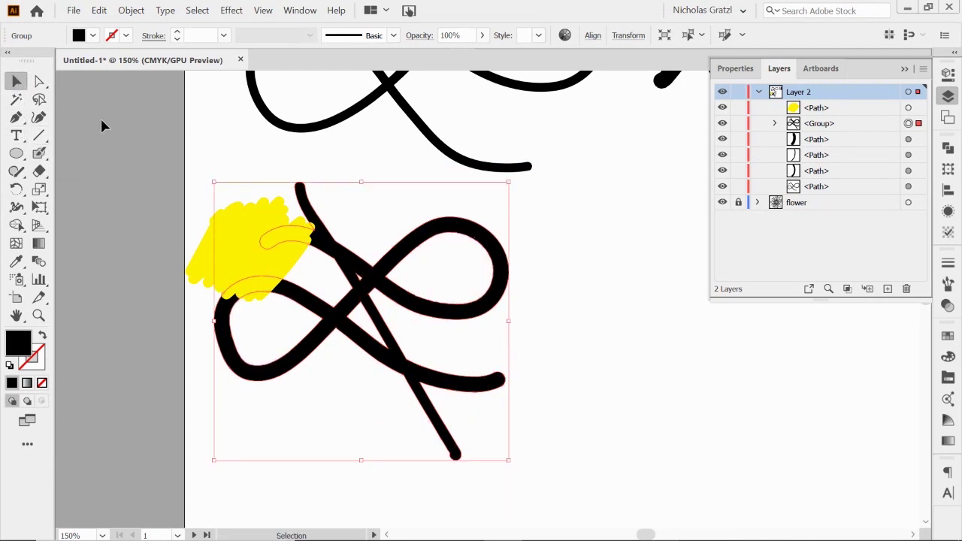
click(197, 135)
click(40, 154)
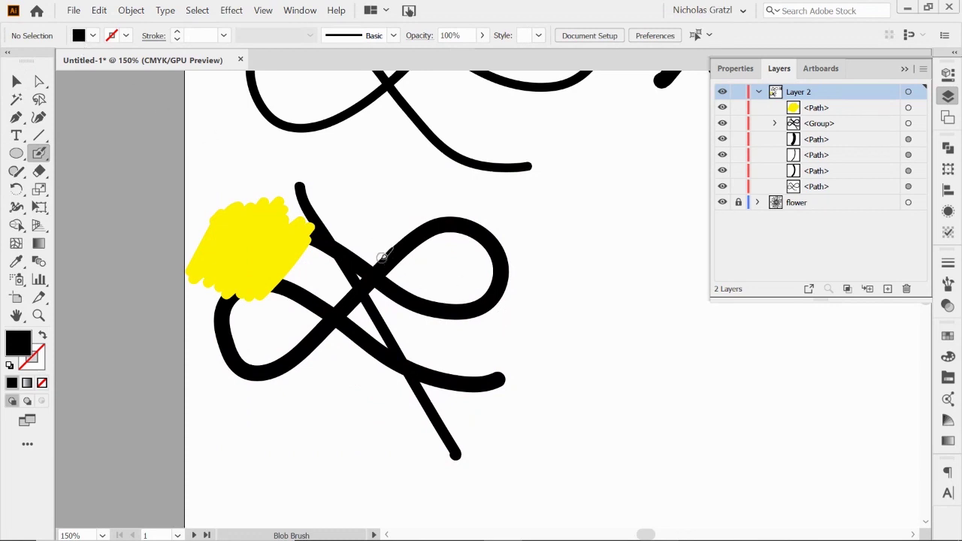
mouse_move(387, 235)
mouse_down()
mouse_move(387, 278)
mouse_move(392, 293)
mouse_move(397, 287)
mouse_move(396, 233)
mouse_move(336, 325)
mouse_move(336, 300)
mouse_move(361, 278)
mouse_move(337, 343)
mouse_move(379, 302)
mouse_move(360, 347)
mouse_move(386, 326)
mouse_move(384, 351)
mouse_up()
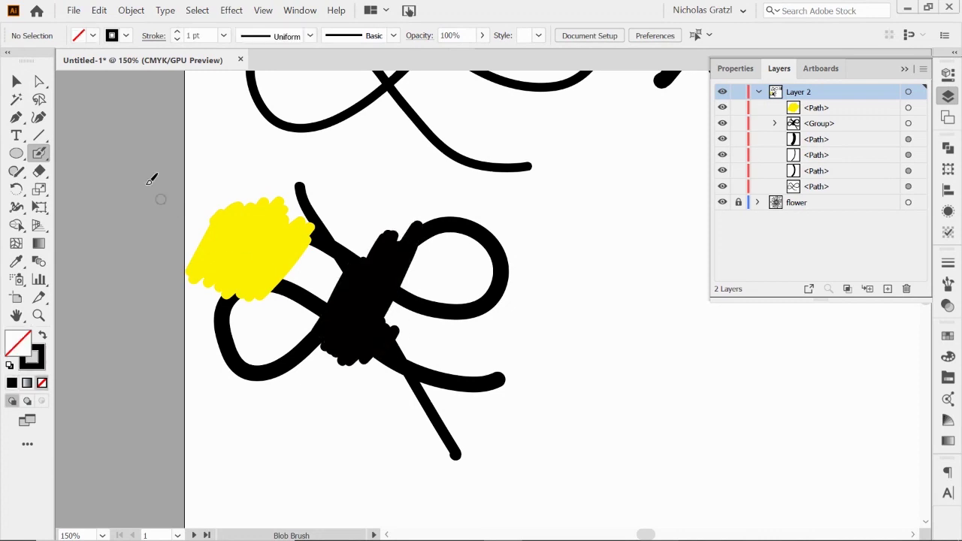
Move the black loop group left so the yellow patch overlaps its upper-left loop
click(17, 81)
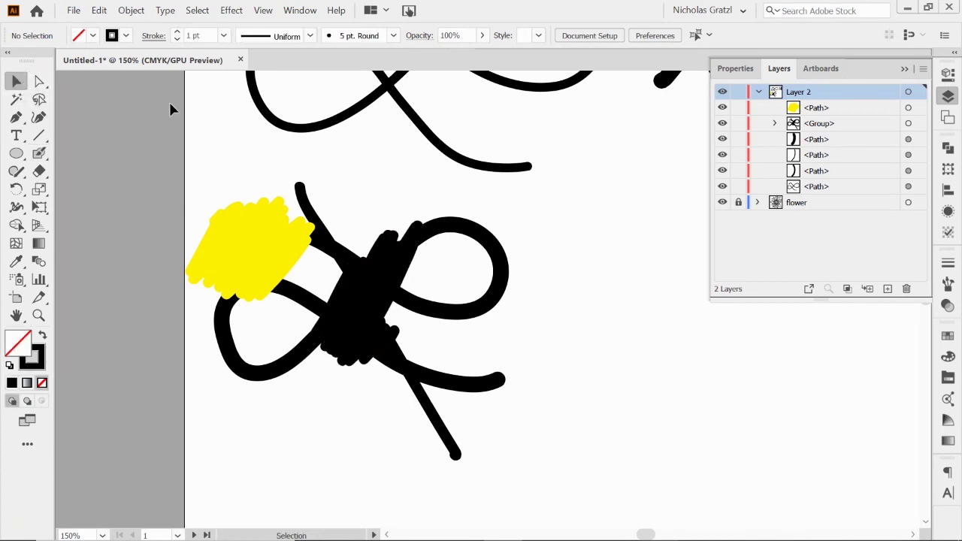
click(376, 299)
drag(372, 301, 383, 370)
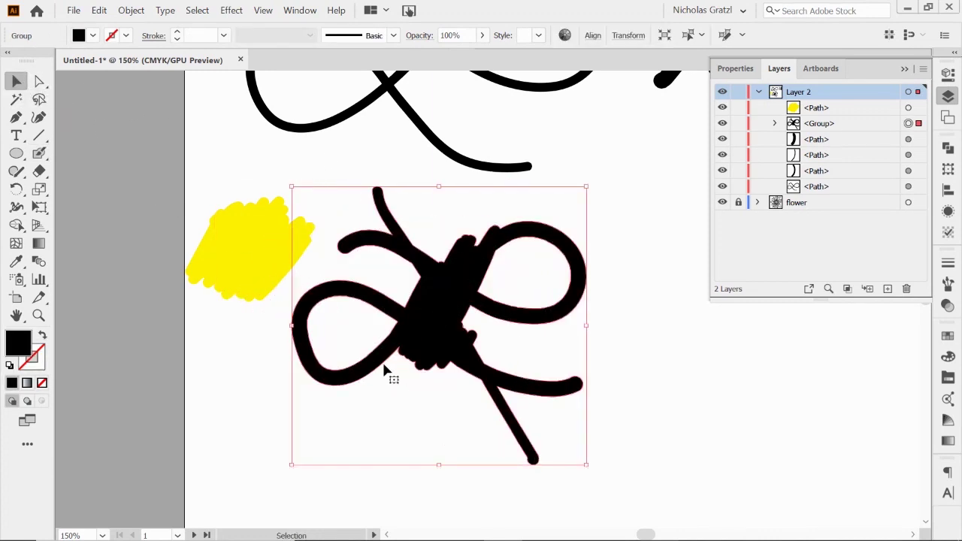
drag(451, 318, 341, 292)
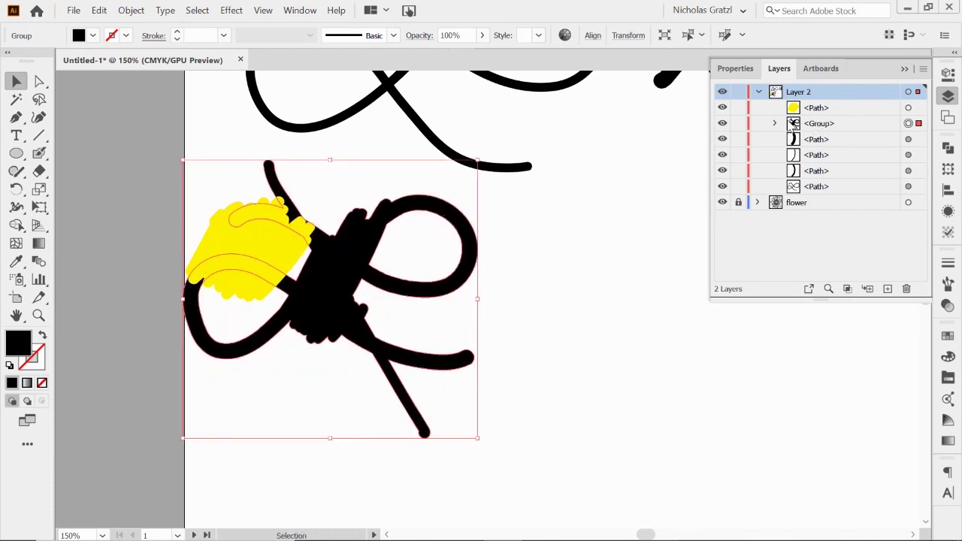
drag(360, 253, 337, 293)
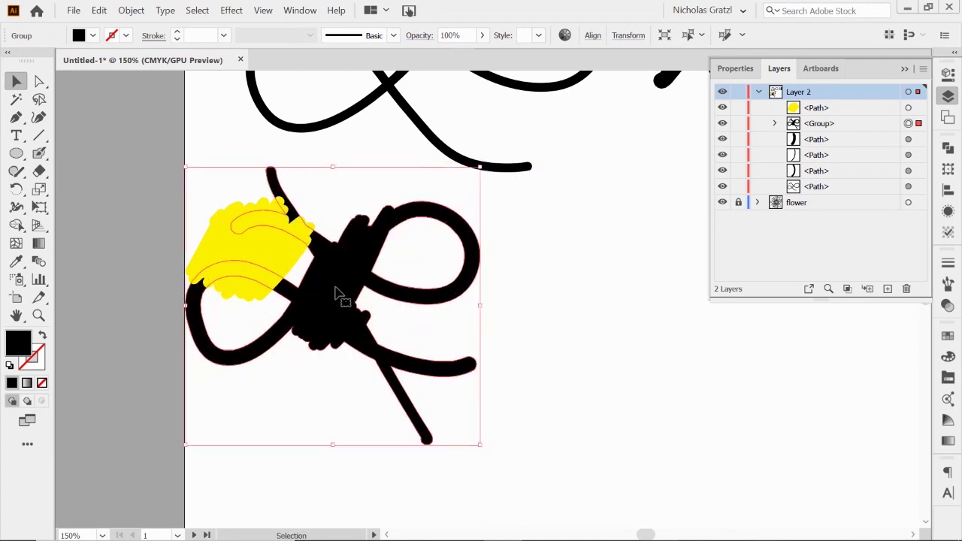
click(546, 317)
Set the Blob Brush fill to dark blue and paint a blob over the right loop
click(40, 152)
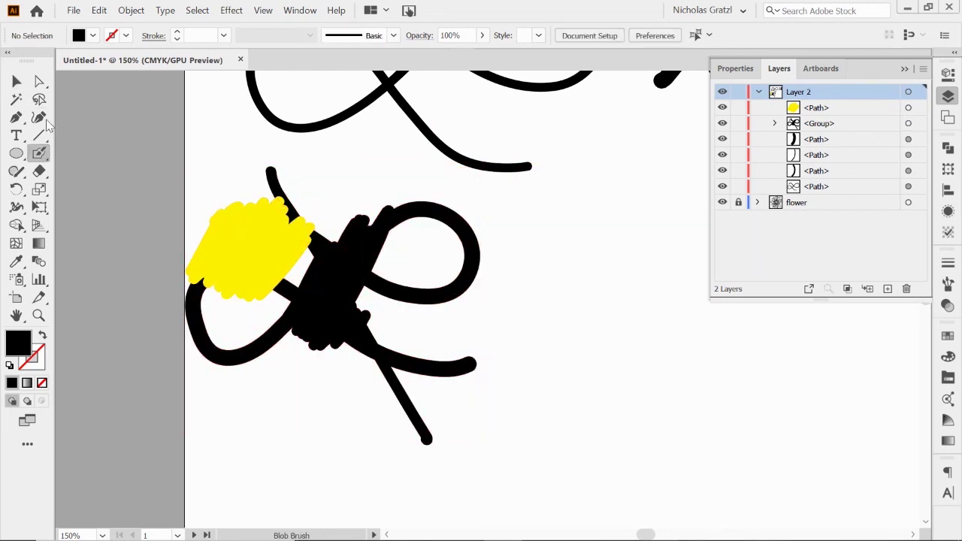
click(91, 36)
click(94, 61)
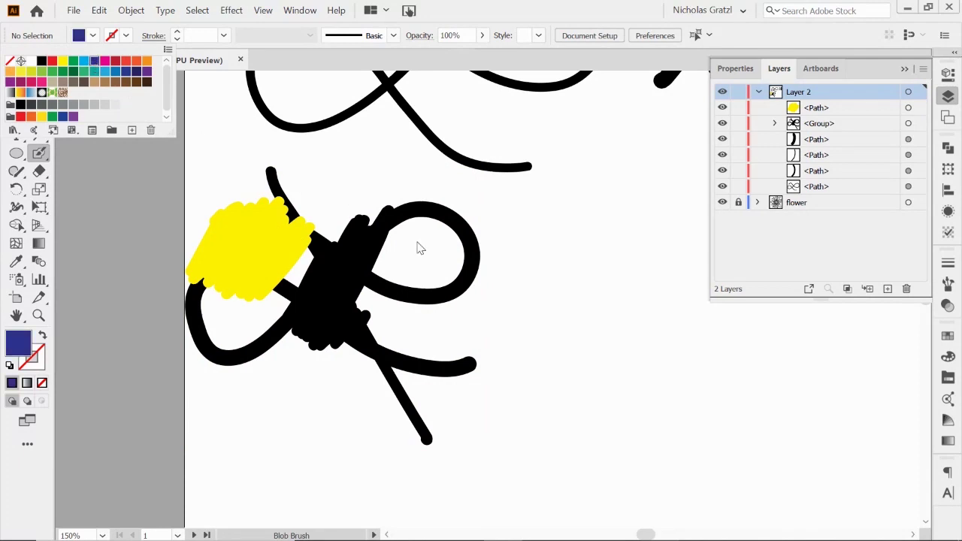
click(370, 209)
mouse_move(376, 198)
mouse_down()
mouse_move(423, 230)
mouse_move(398, 190)
mouse_move(433, 251)
mouse_up()
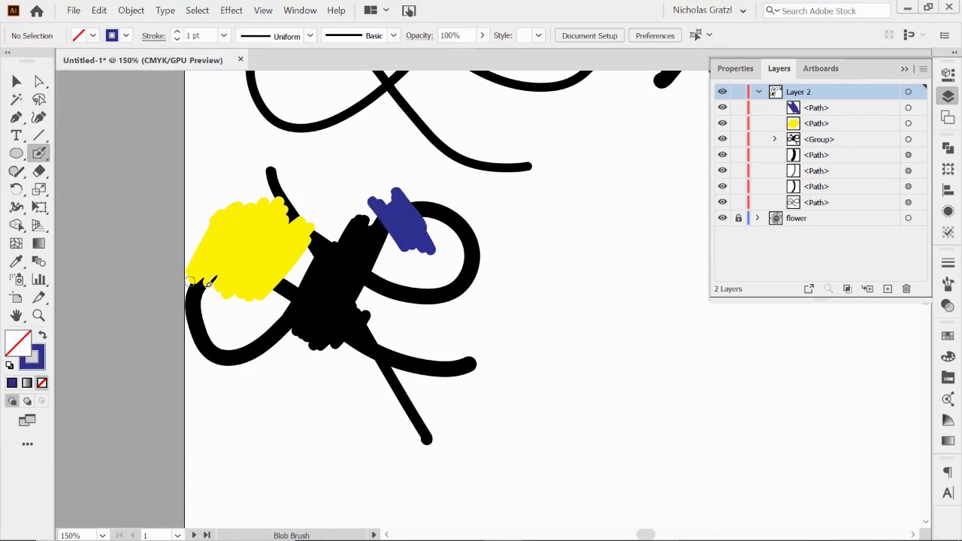
Nudge the dark-blue blob down into place on the loop
click(17, 81)
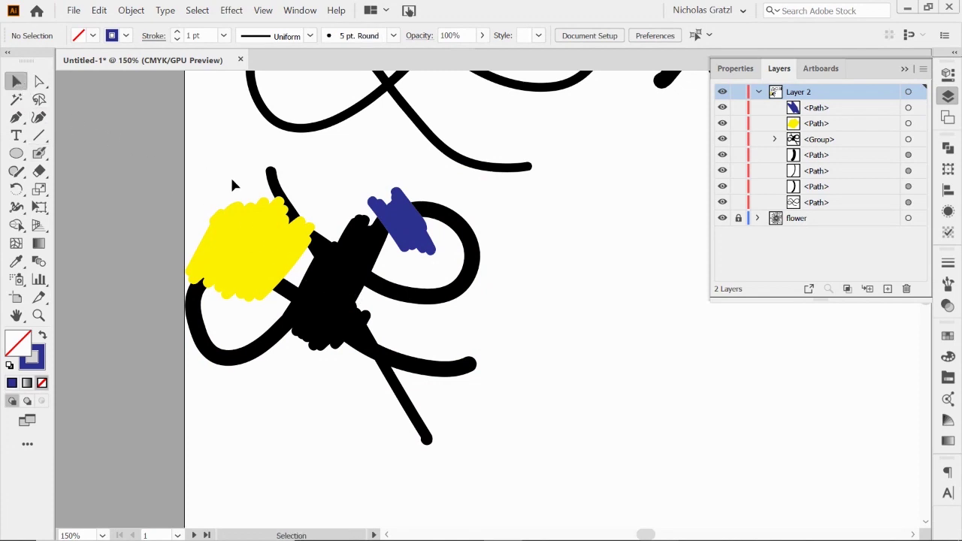
click(398, 226)
drag(398, 226, 403, 246)
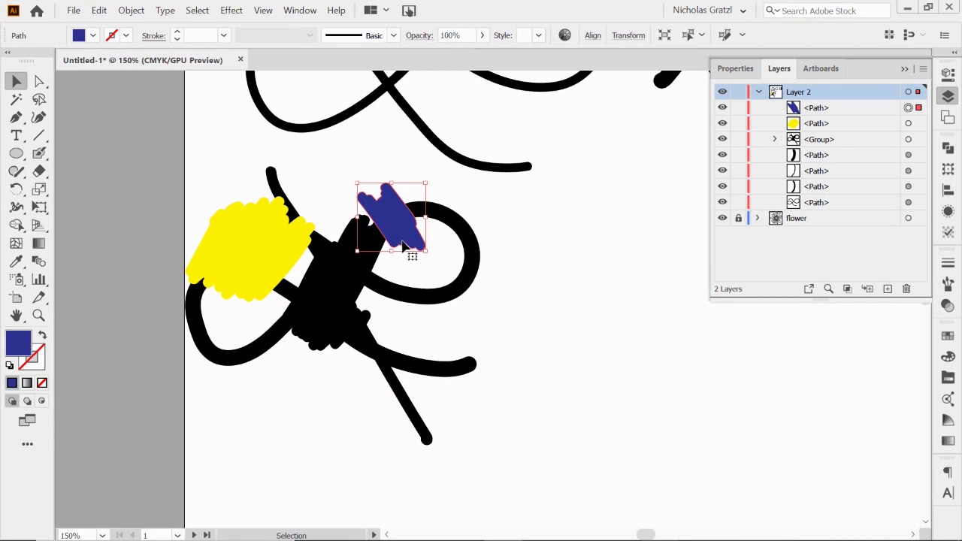
drag(586, 215, 467, 256)
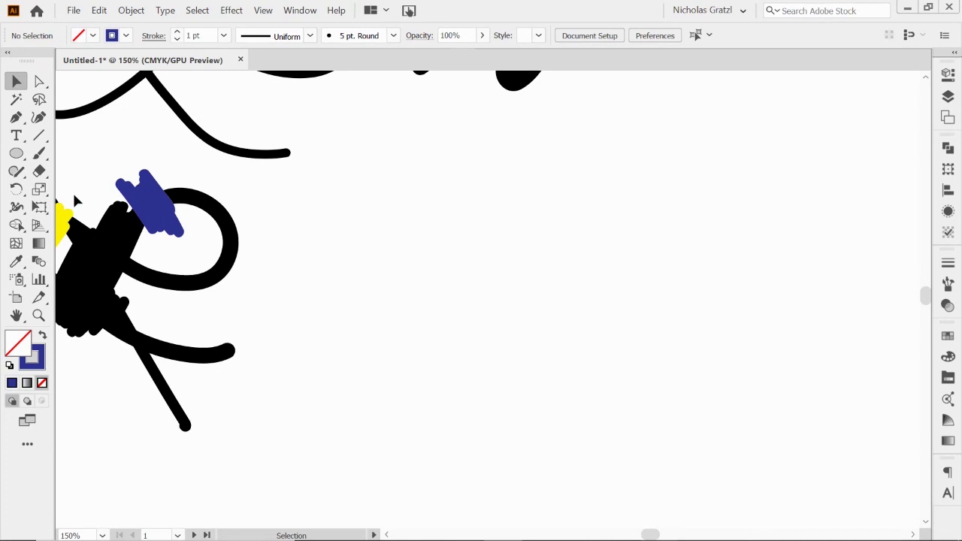
Draw an ellipse-tool circle on blank canvas and raise its stroke to 4 pt
click(16, 154)
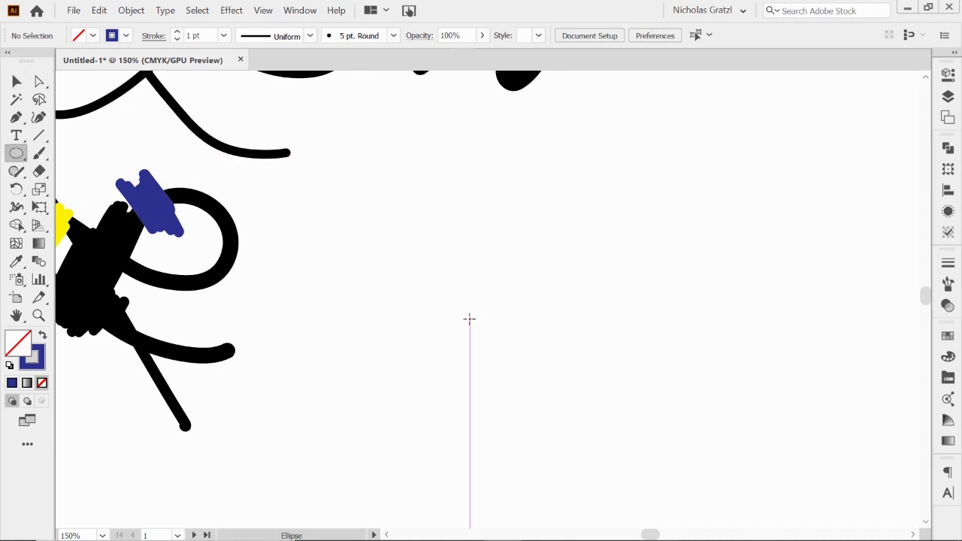
drag(447, 229, 484, 322)
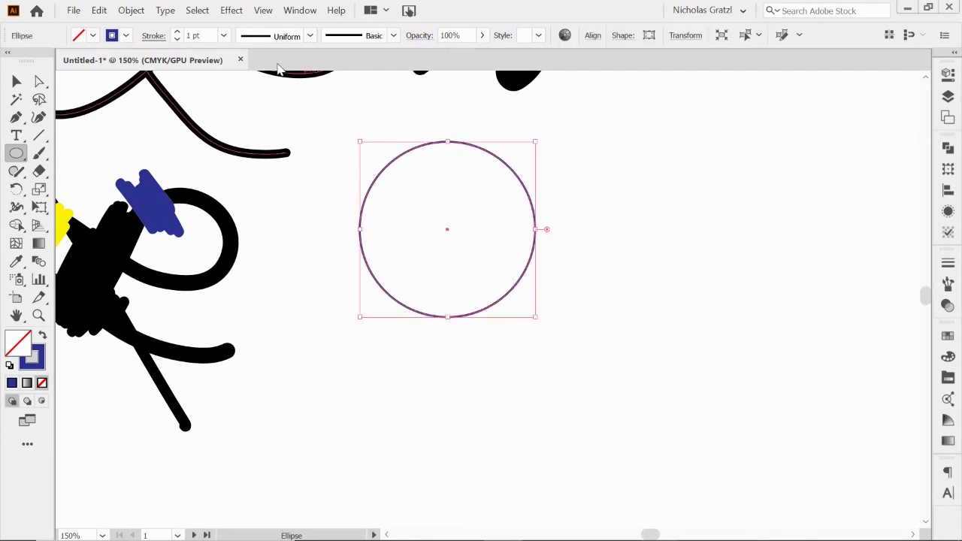
click(176, 32)
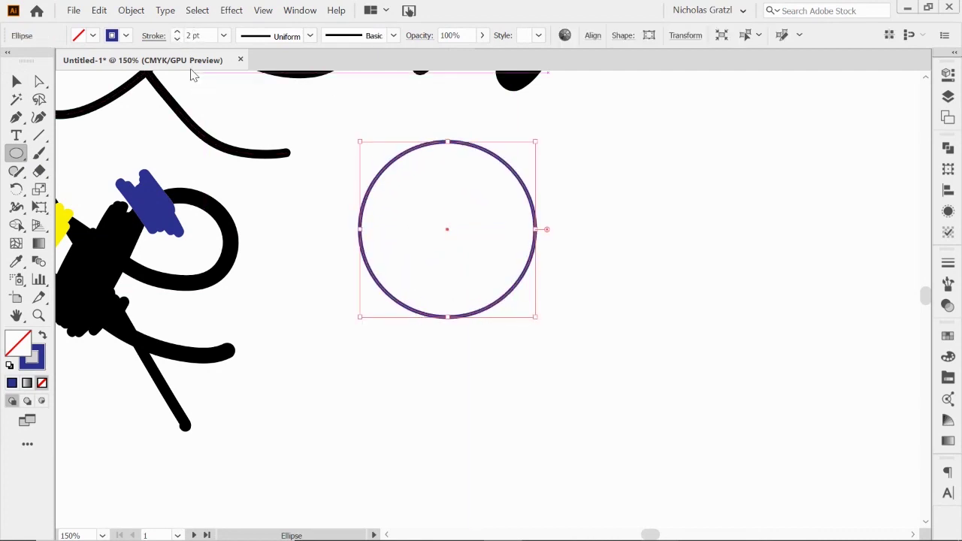
click(177, 32)
click(177, 32)
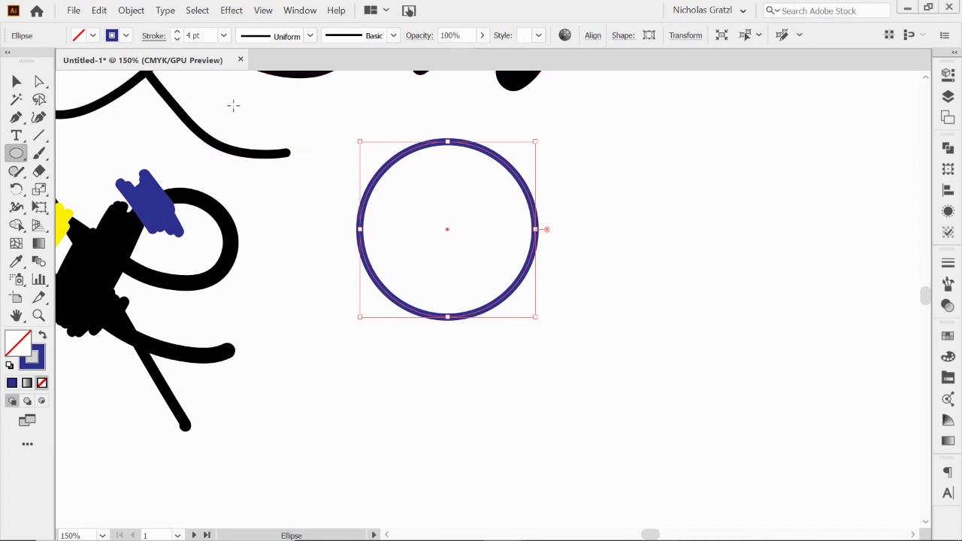
Move the outlined circle down and to the right, then deselect it
click(16, 81)
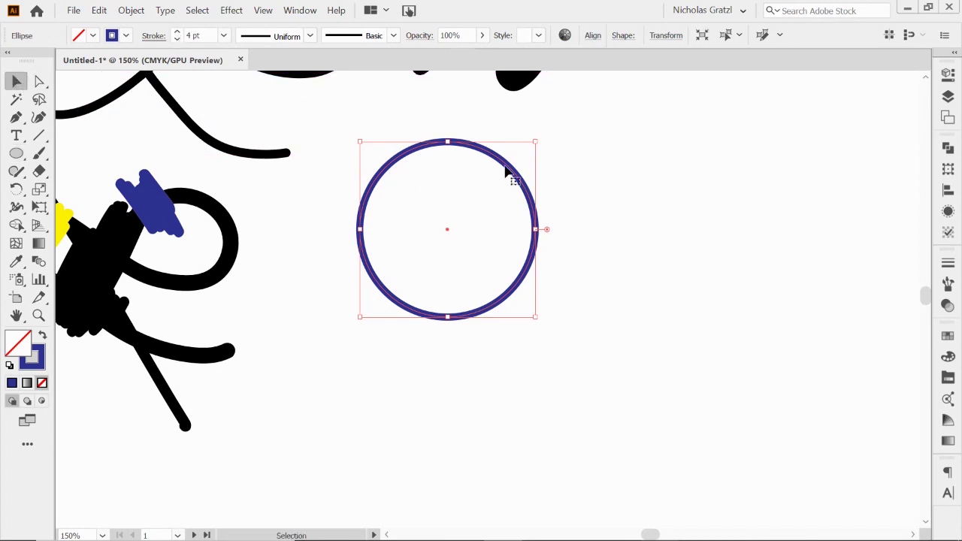
drag(505, 173, 631, 254)
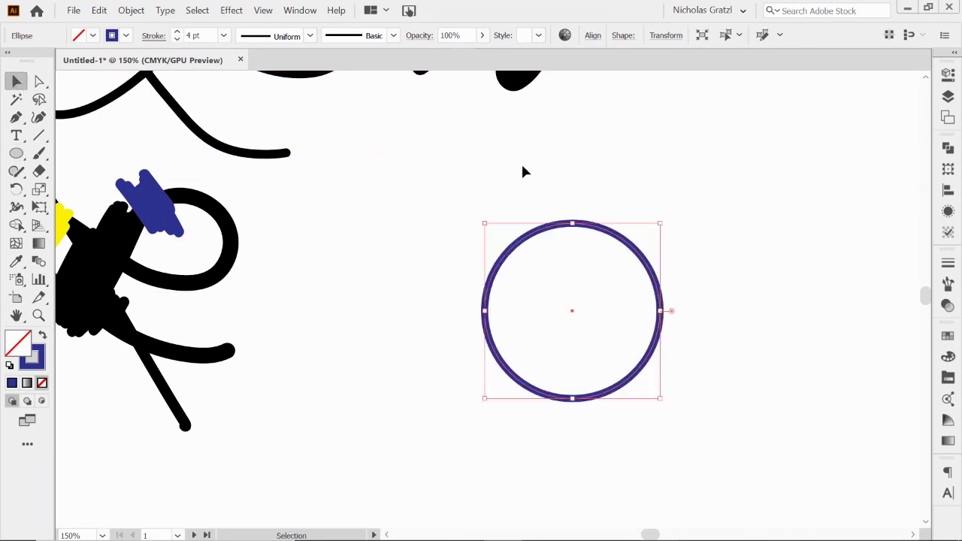
click(348, 213)
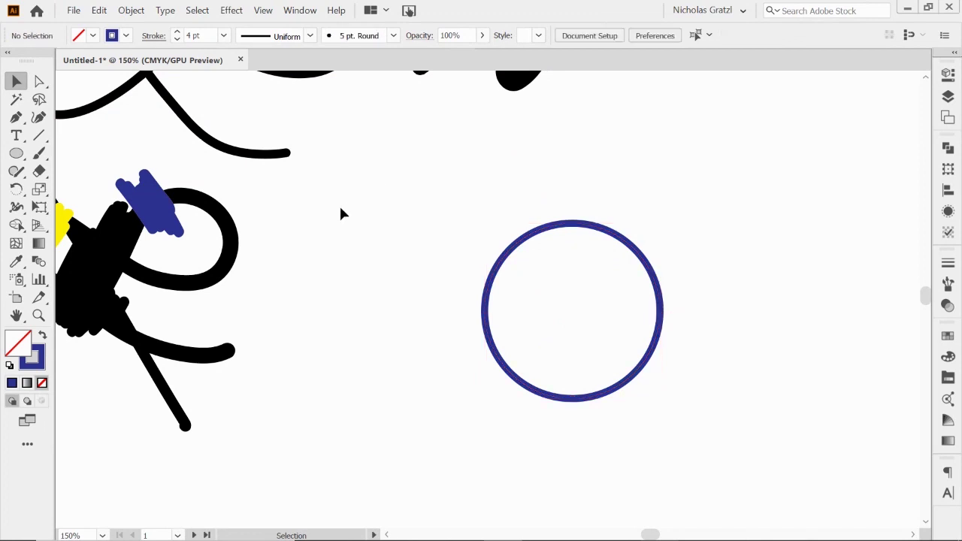
click(39, 171)
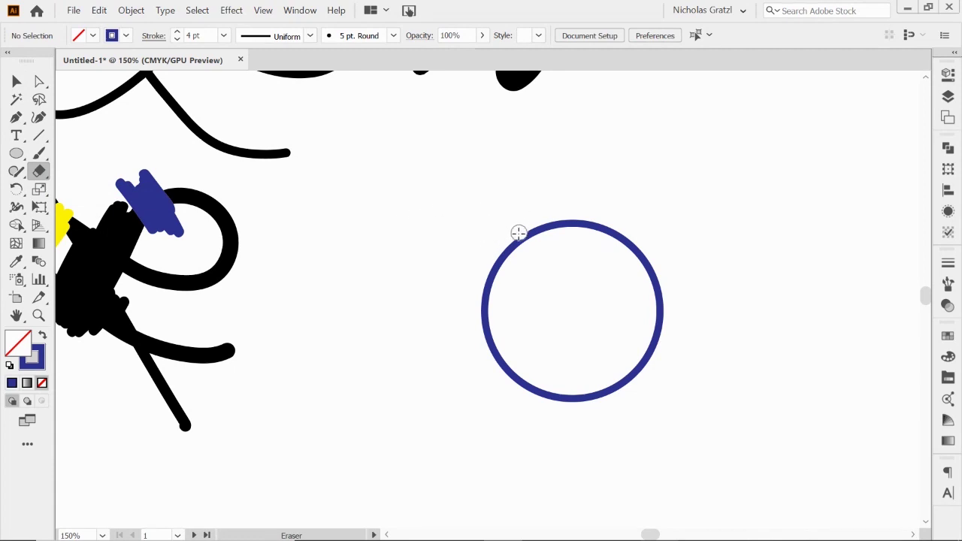
Erase two curved channels across the blue circle and a third notch near its bottom
mouse_move(519, 233)
mouse_down()
mouse_move(498, 271)
mouse_move(542, 228)
mouse_move(485, 295)
mouse_up()
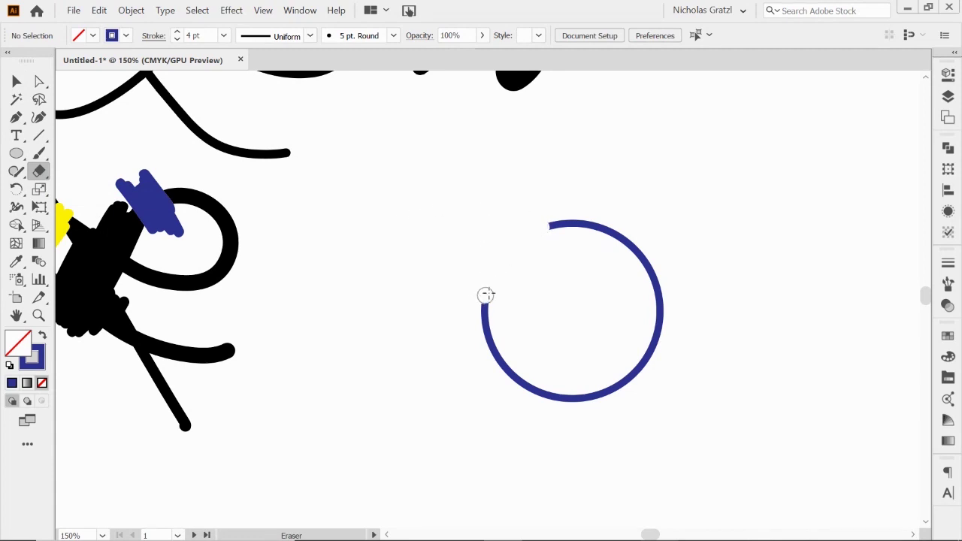
key(ctrl+z)
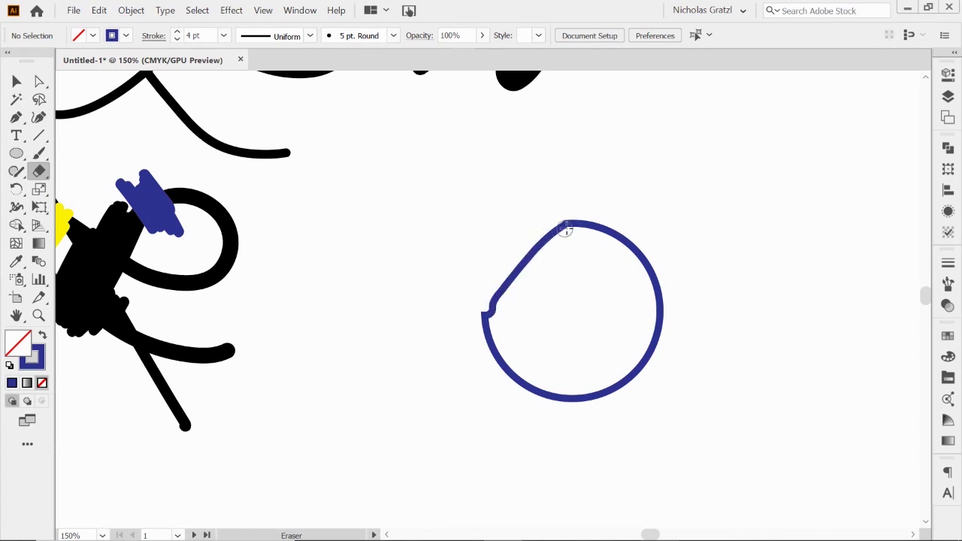
drag(503, 260, 530, 284)
mouse_move(586, 295)
mouse_down()
mouse_move(511, 267)
mouse_move(582, 348)
mouse_move(601, 349)
mouse_up()
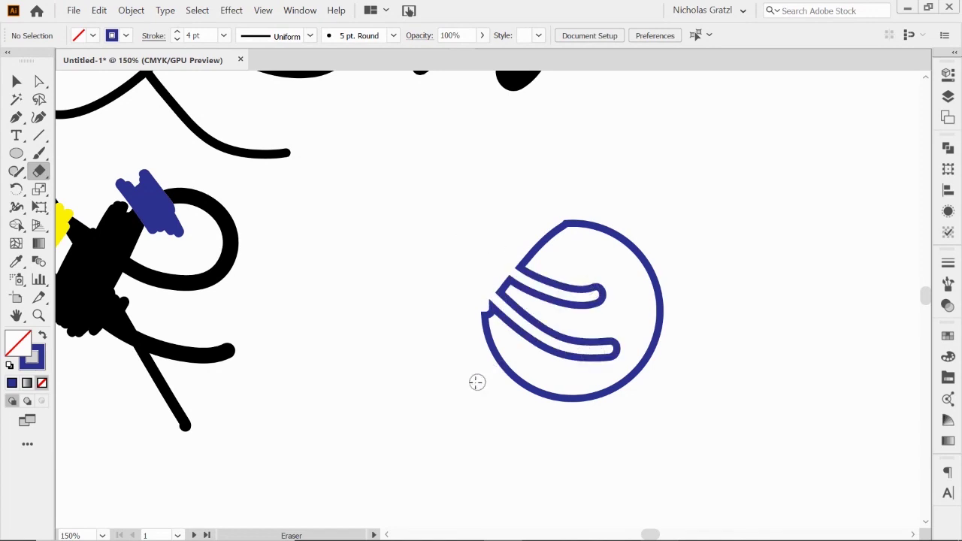
mouse_move(476, 382)
mouse_down()
mouse_move(574, 389)
mouse_move(513, 394)
mouse_up()
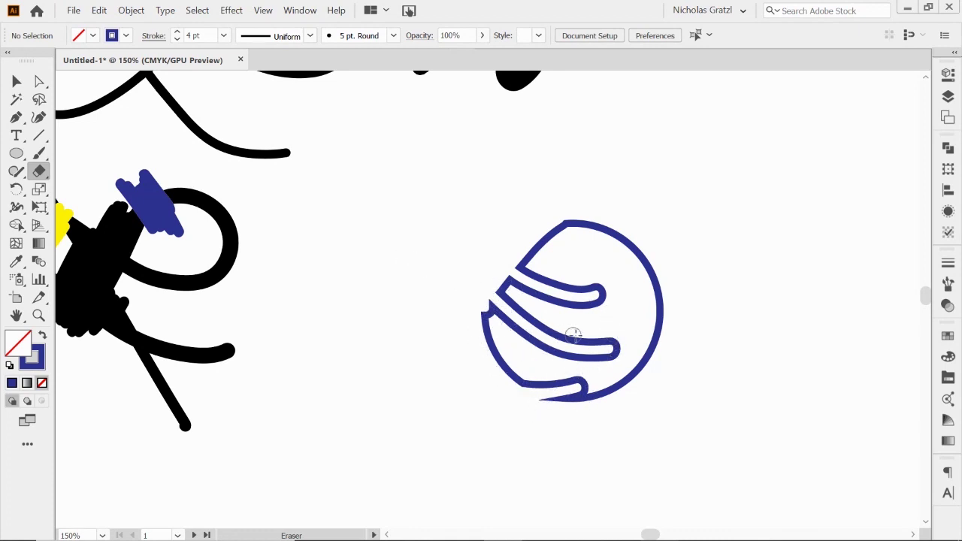
click(16, 81)
Exit isolation mode, then swap fill and stroke on the carved circle for a solid dark-blue shape
double_click(539, 239)
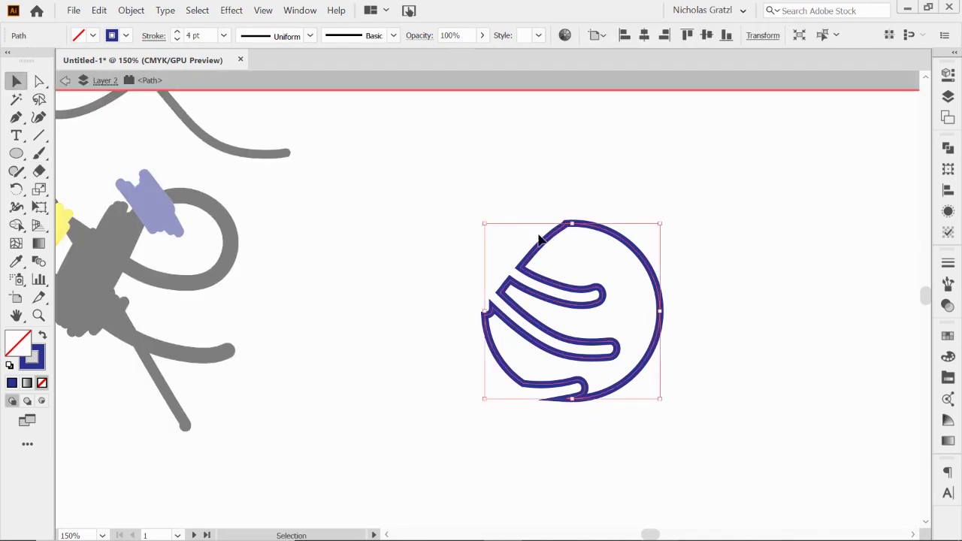
click(65, 81)
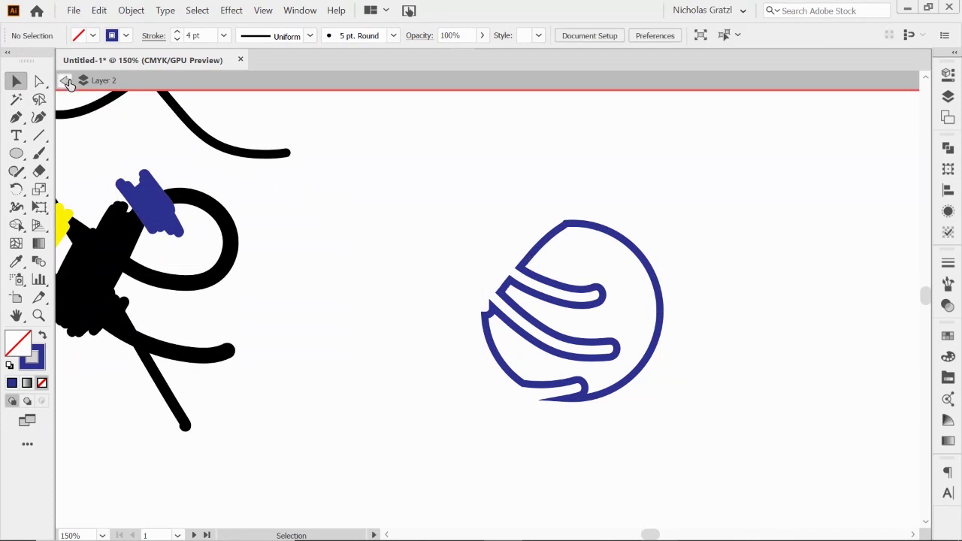
click(66, 81)
click(538, 254)
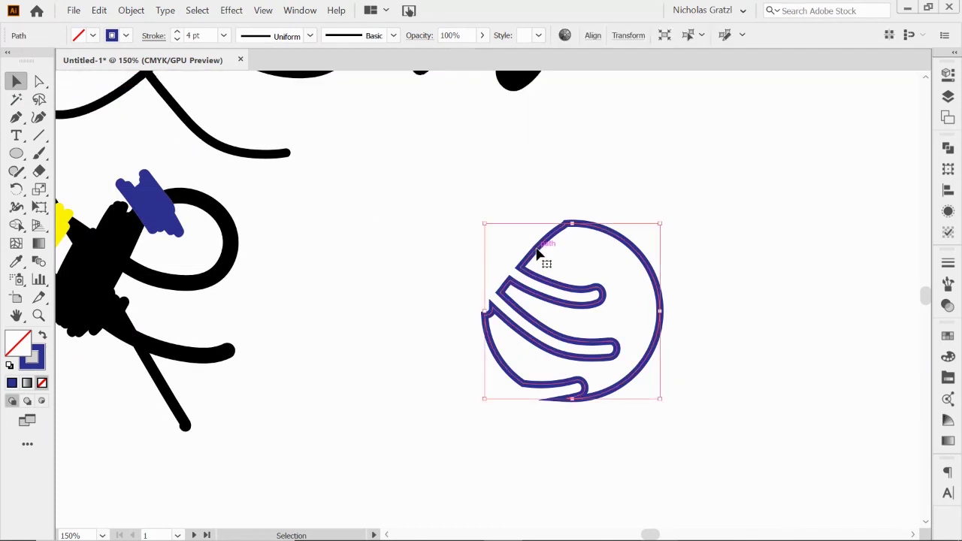
click(41, 337)
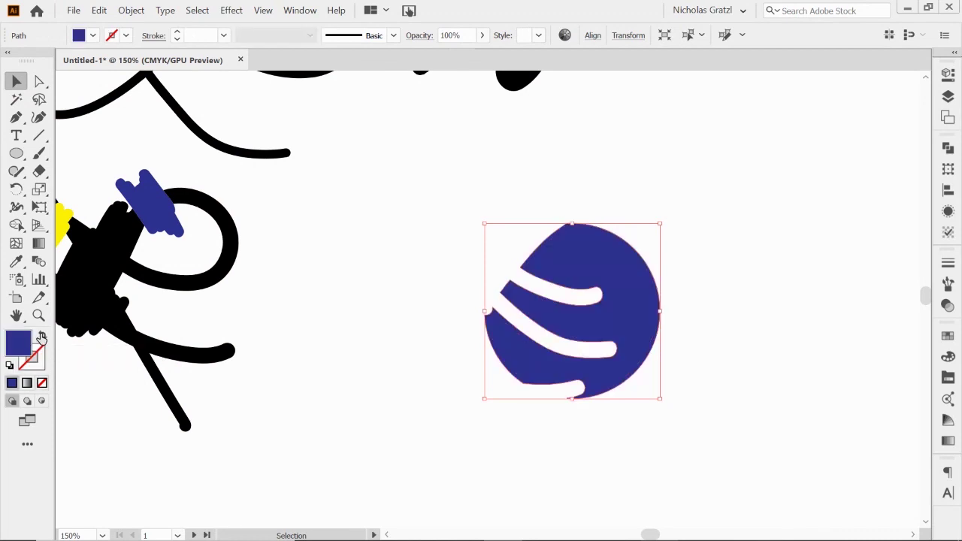
click(443, 283)
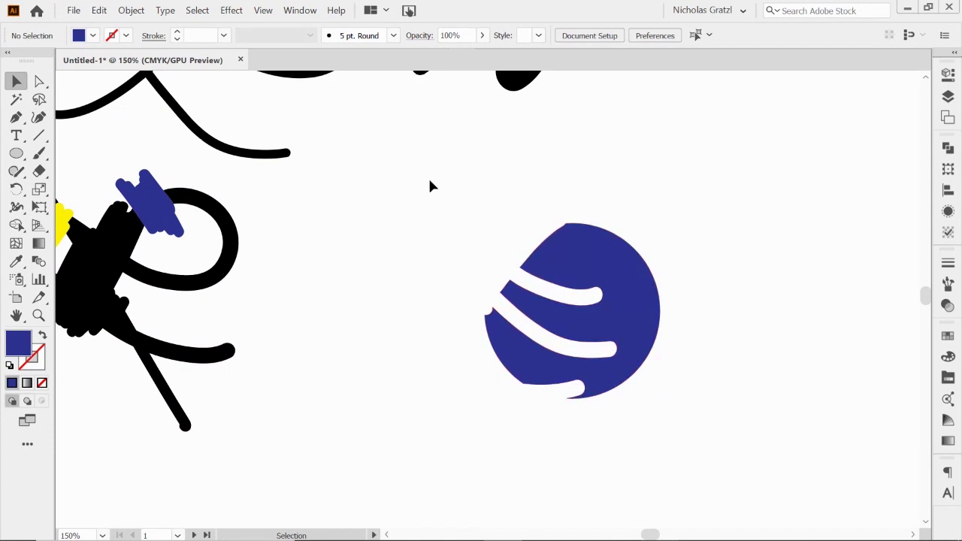
click(13, 157)
Brush a small circle above-left of the ball and erase its upper-left arc into a C
click(38, 153)
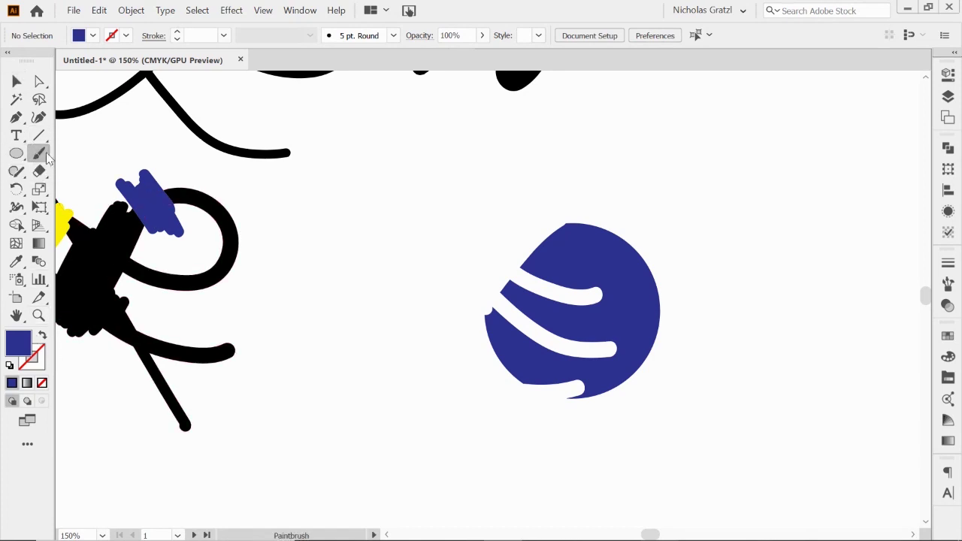
mouse_move(426, 179)
mouse_down()
mouse_move(466, 202)
mouse_move(464, 259)
mouse_move(405, 307)
mouse_move(349, 283)
mouse_move(338, 218)
mouse_move(372, 180)
mouse_move(440, 187)
mouse_up()
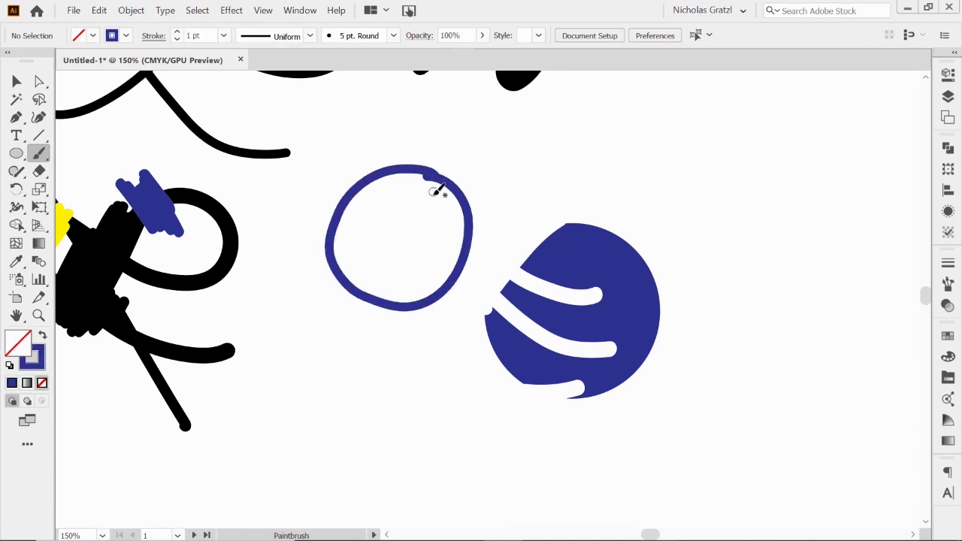
click(38, 170)
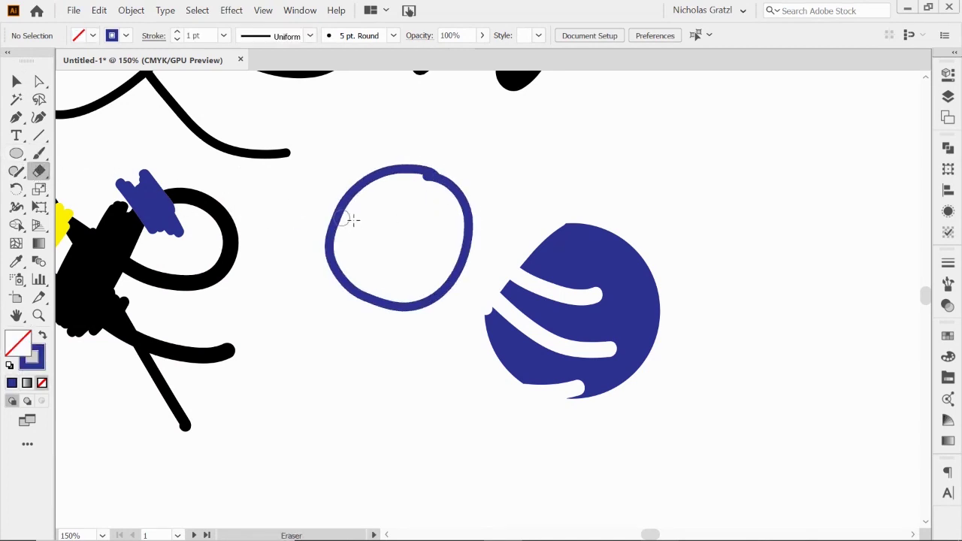
mouse_move(405, 170)
mouse_down()
mouse_move(328, 210)
mouse_move(337, 206)
mouse_up()
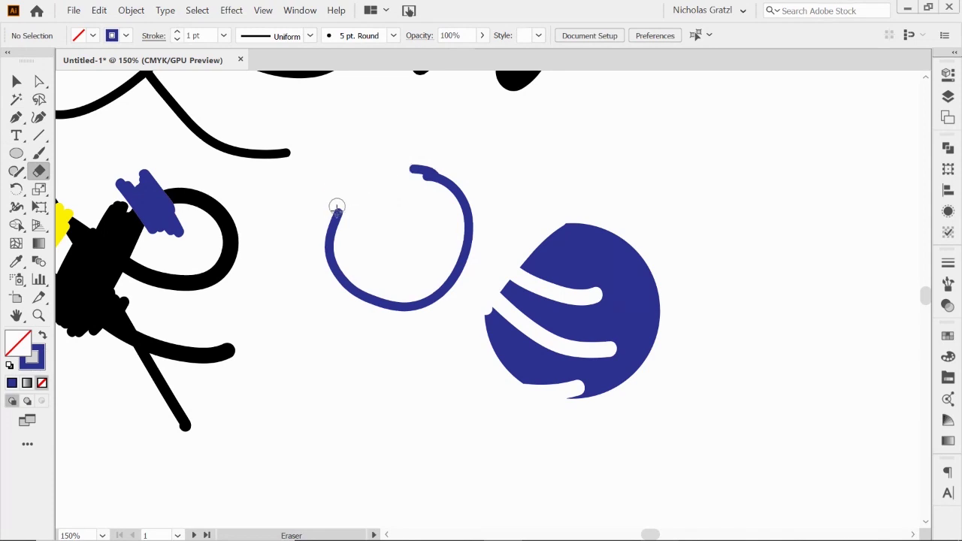
click(16, 81)
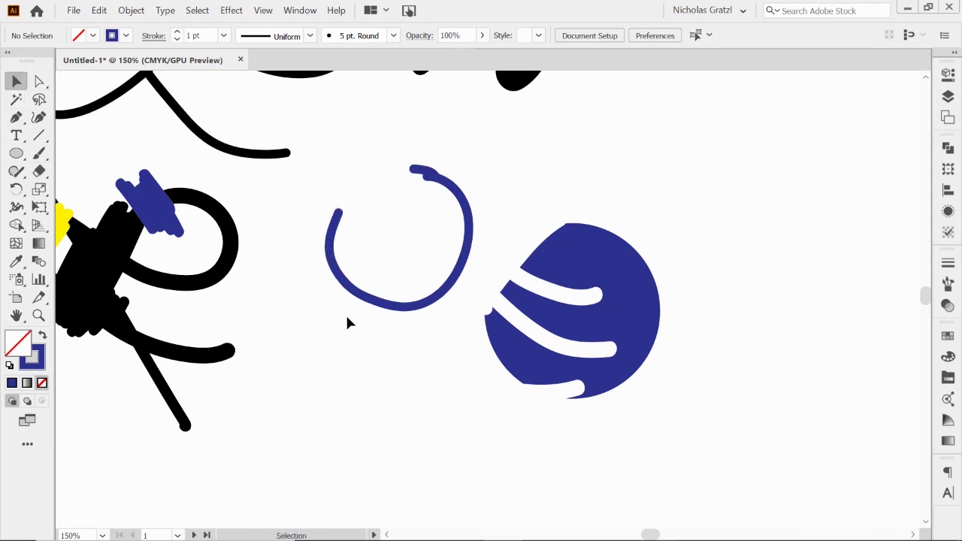
click(359, 296)
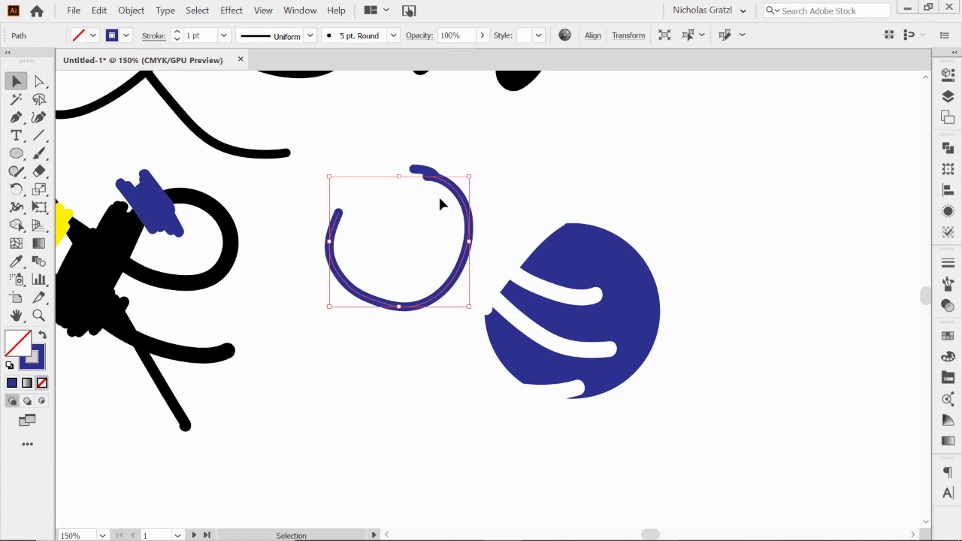
click(370, 154)
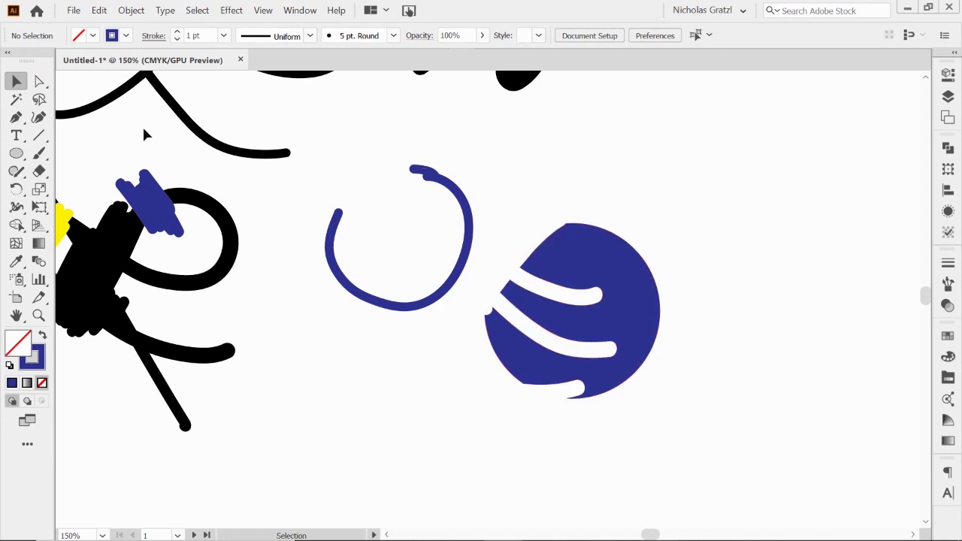
Brush a wavy dark-blue line above the ball, then erase a gap through its right part
click(39, 154)
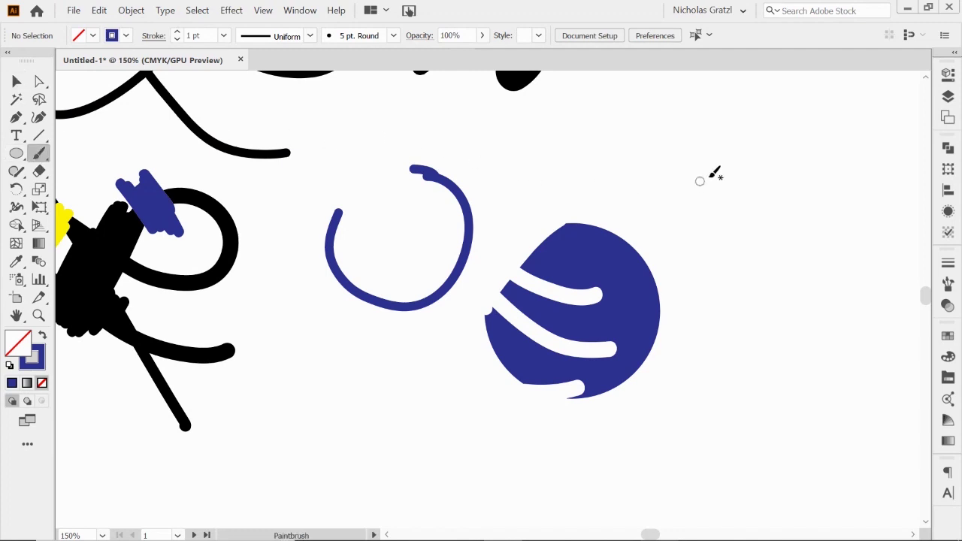
mouse_move(831, 218)
mouse_down()
mouse_move(797, 181)
mouse_move(641, 193)
mouse_move(526, 158)
mouse_up()
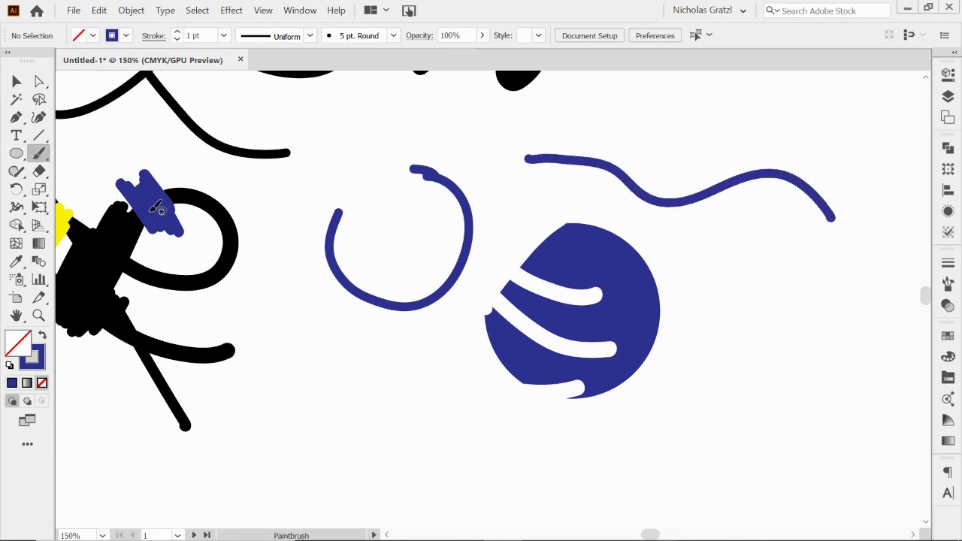
click(39, 172)
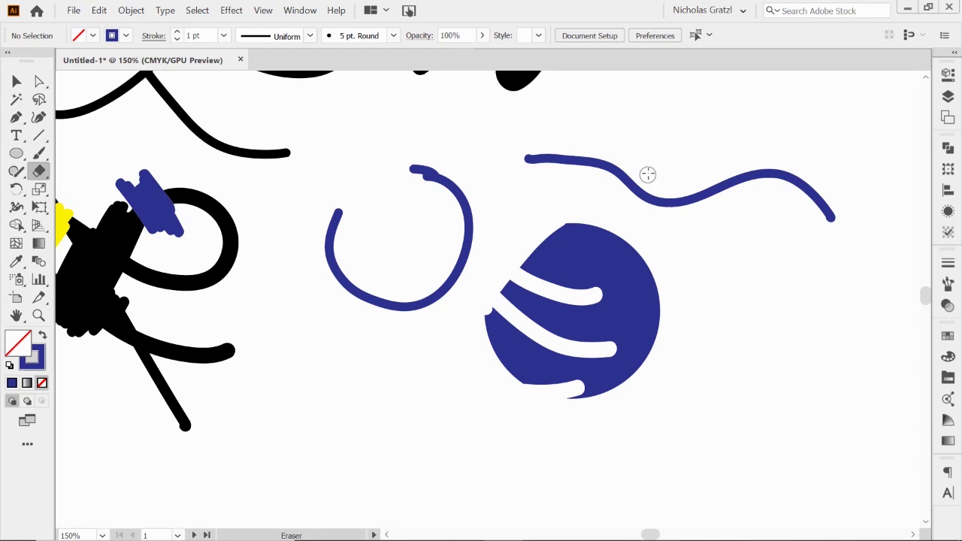
mouse_move(646, 172)
mouse_down()
mouse_move(619, 196)
mouse_move(656, 192)
mouse_move(677, 214)
mouse_up()
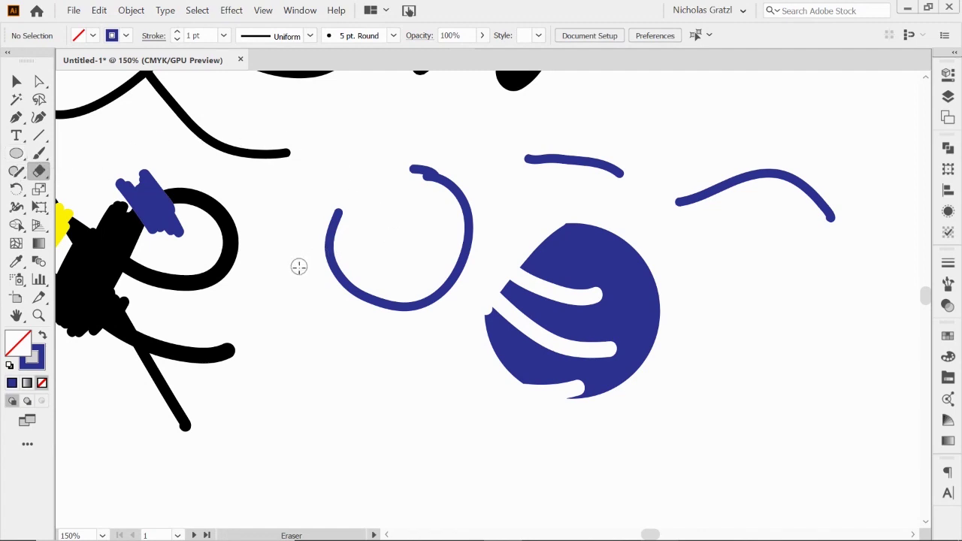
Paint a small blue Blob Brush mark, then erase its top-right edge and lower-left tip into a wedge
click(39, 154)
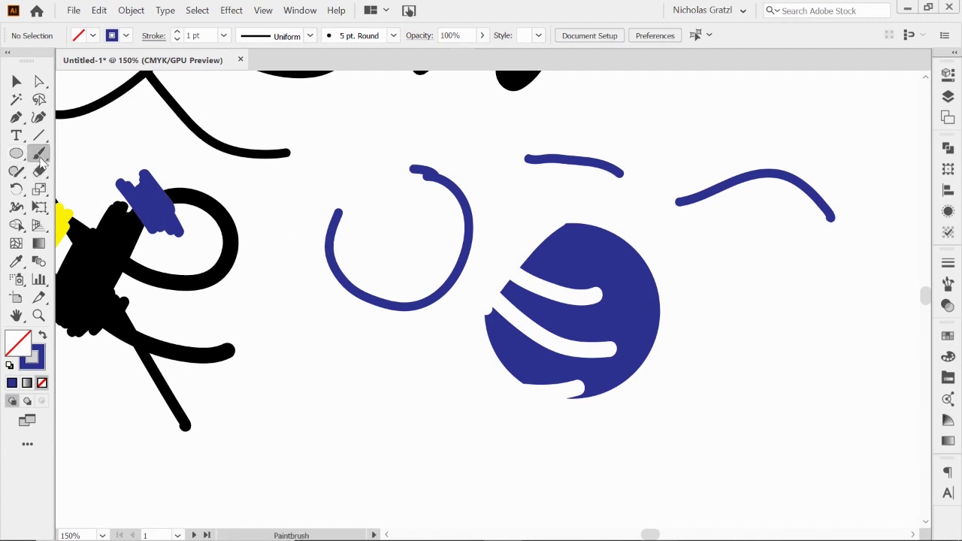
click(72, 172)
mouse_move(367, 382)
mouse_down()
mouse_move(318, 412)
mouse_move(370, 376)
mouse_move(323, 406)
mouse_move(336, 378)
mouse_up()
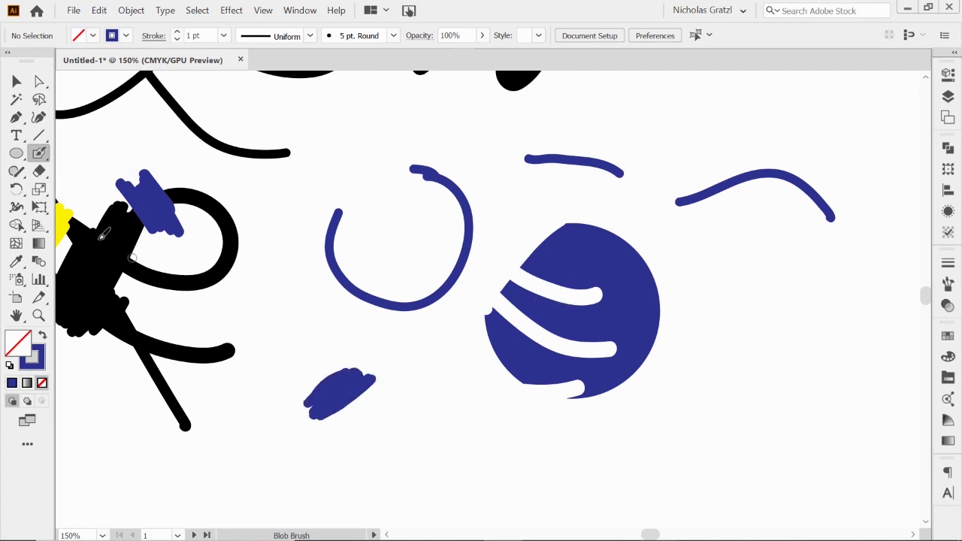
click(39, 171)
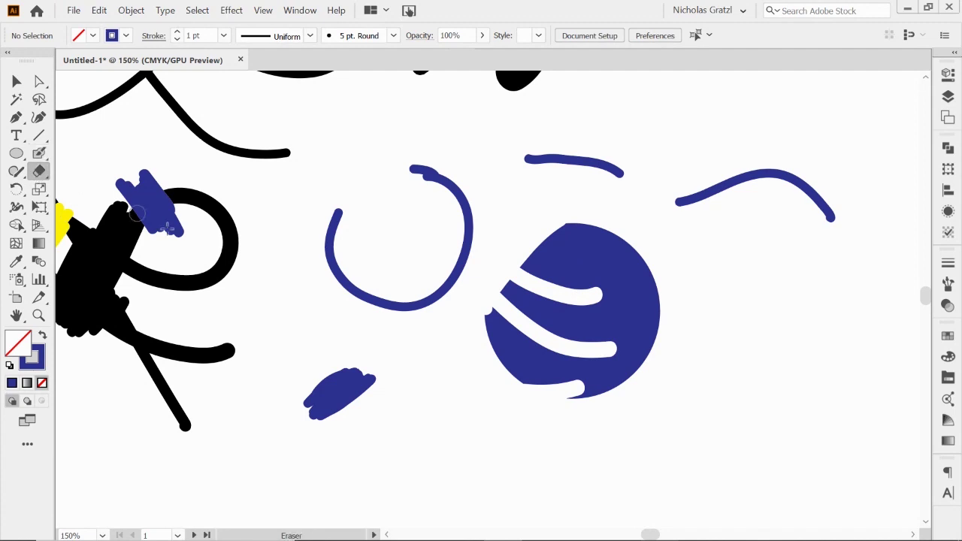
mouse_move(335, 360)
mouse_down()
mouse_move(375, 378)
mouse_move(359, 384)
mouse_up()
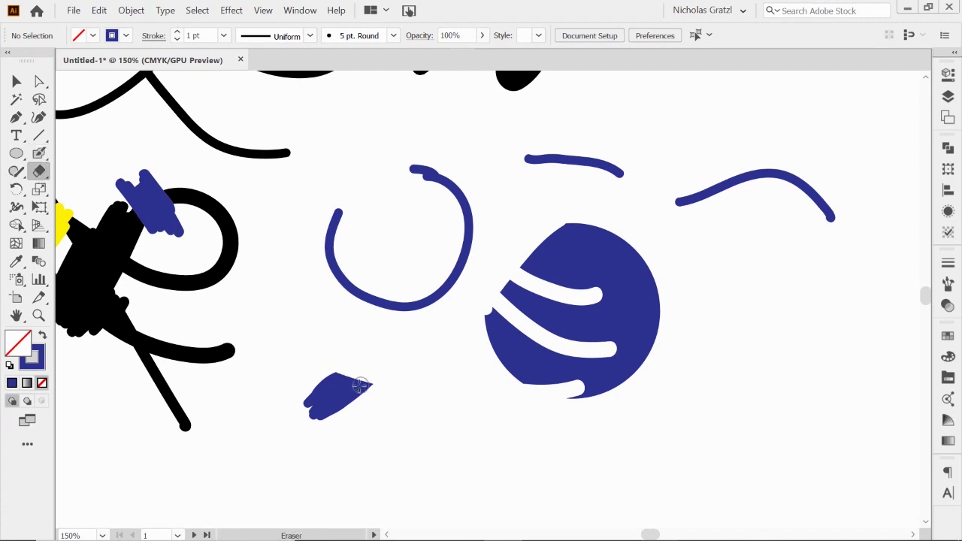
mouse_move(289, 402)
mouse_down()
mouse_move(346, 432)
mouse_move(272, 425)
mouse_move(307, 407)
mouse_move(295, 398)
mouse_move(345, 370)
mouse_move(384, 385)
mouse_move(350, 416)
mouse_up()
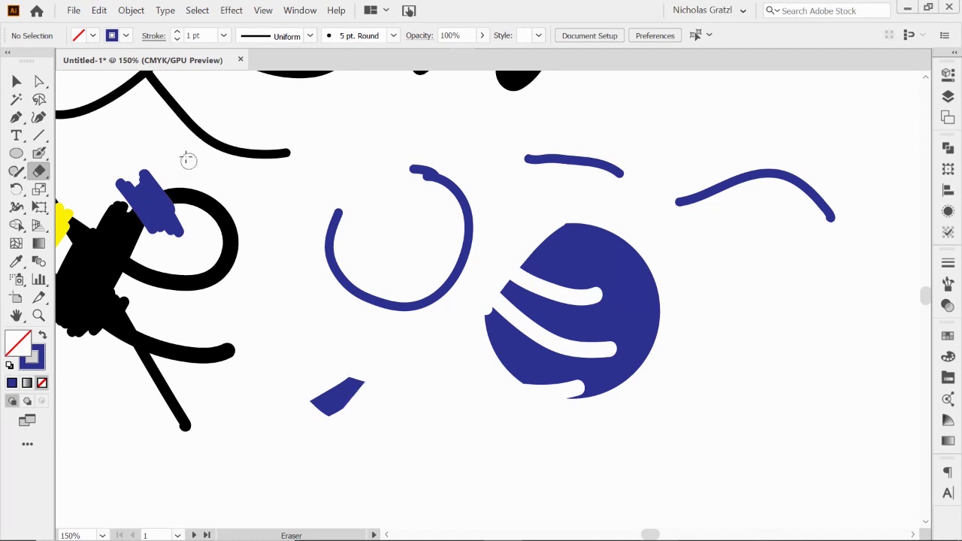
click(17, 81)
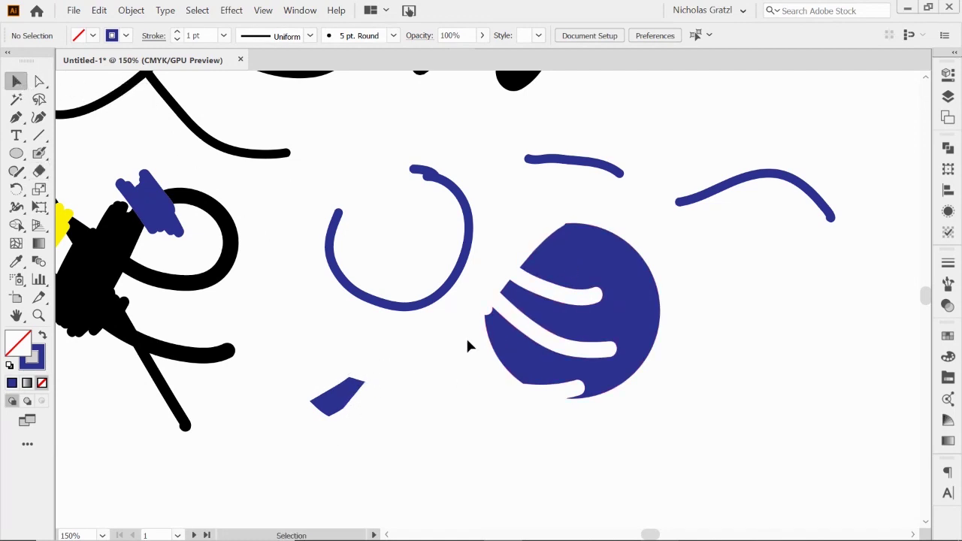
drag(496, 371, 524, 263)
drag(537, 367, 393, 320)
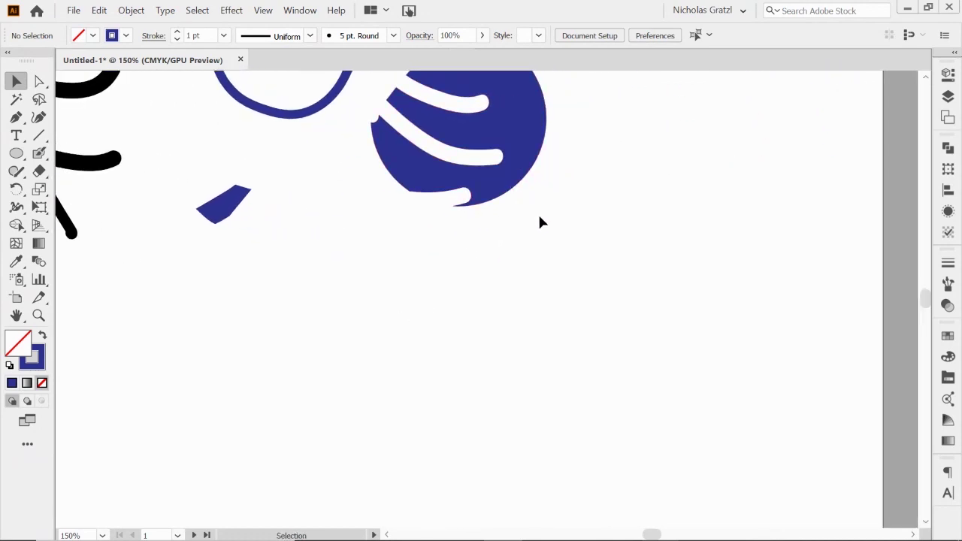
Pan to the sunflower, then create Layer 3 and place it below the flower layer
drag(583, 238, 348, 232)
scroll(348, 232, down, 10)
scroll(348, 232, right, 6)
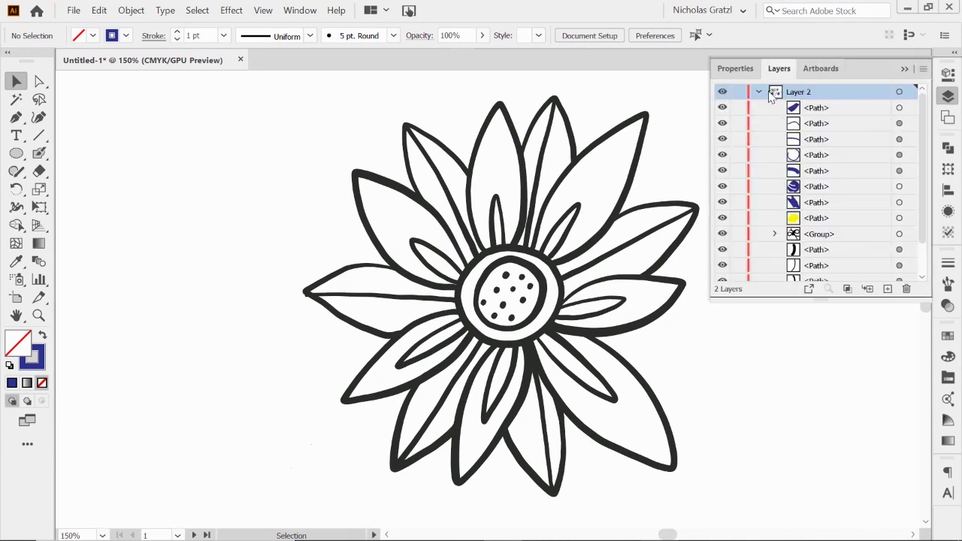
click(758, 92)
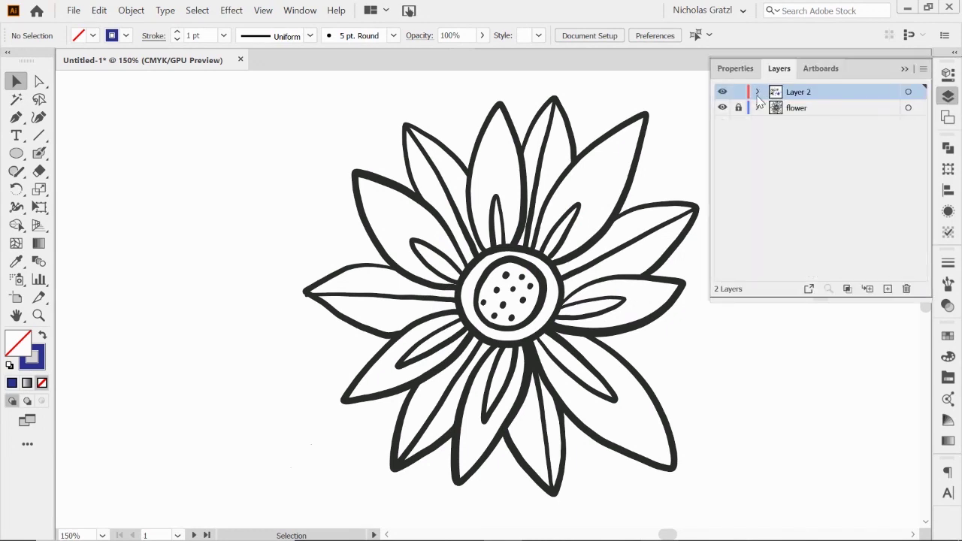
click(791, 113)
click(887, 288)
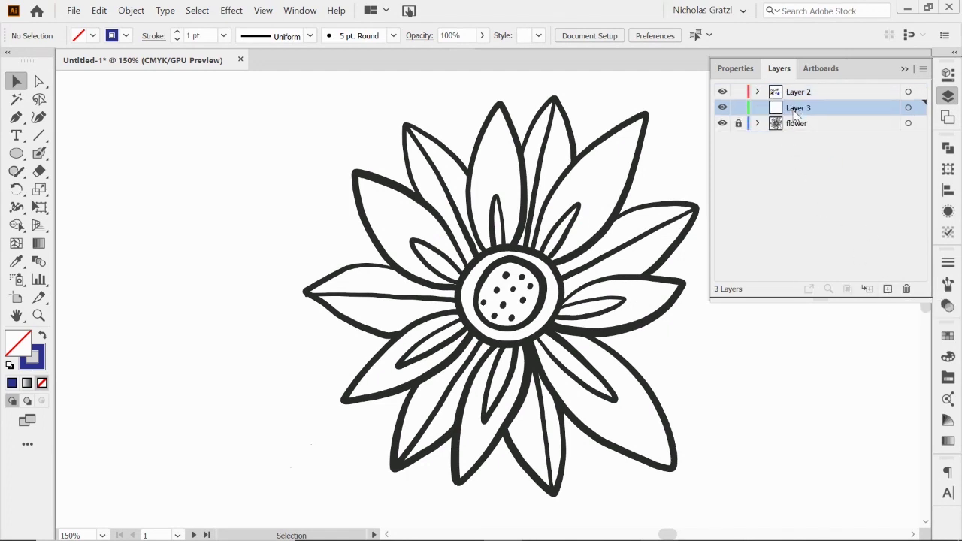
drag(795, 111, 796, 133)
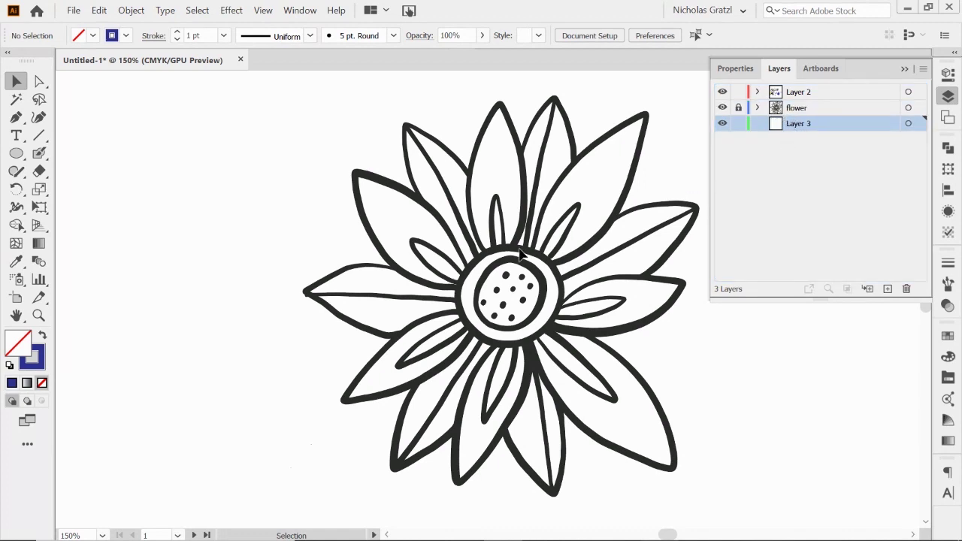
Set the Blob Brush to a CMYK Yellow fill with no stroke
click(39, 155)
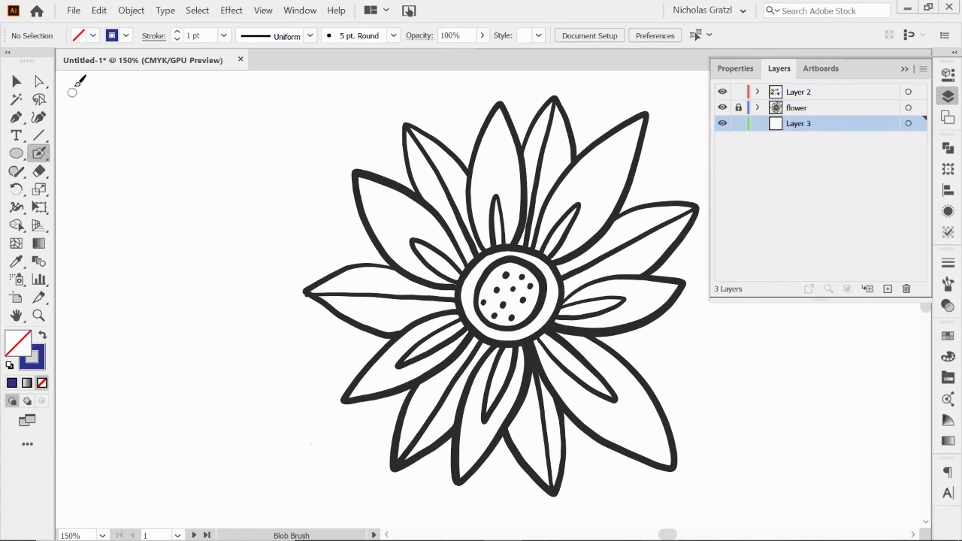
click(91, 36)
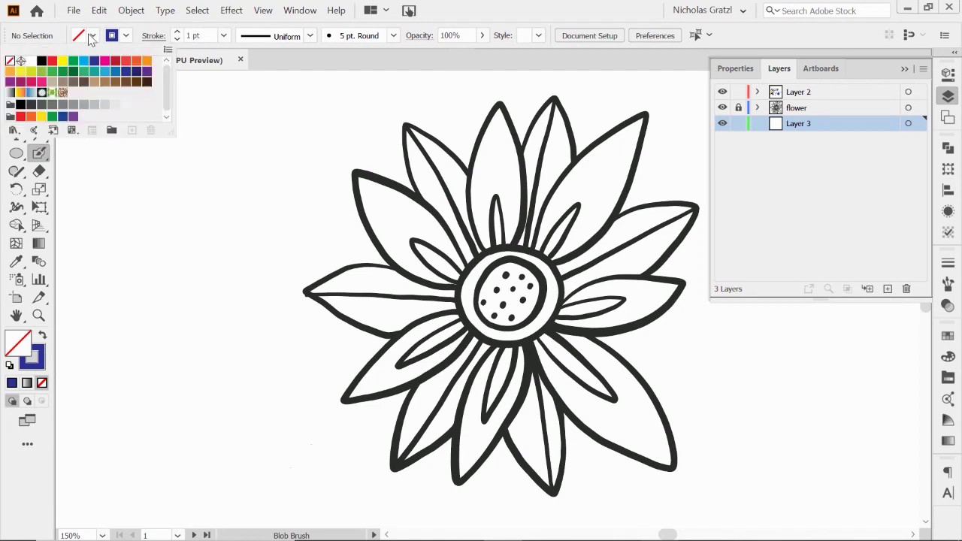
click(63, 63)
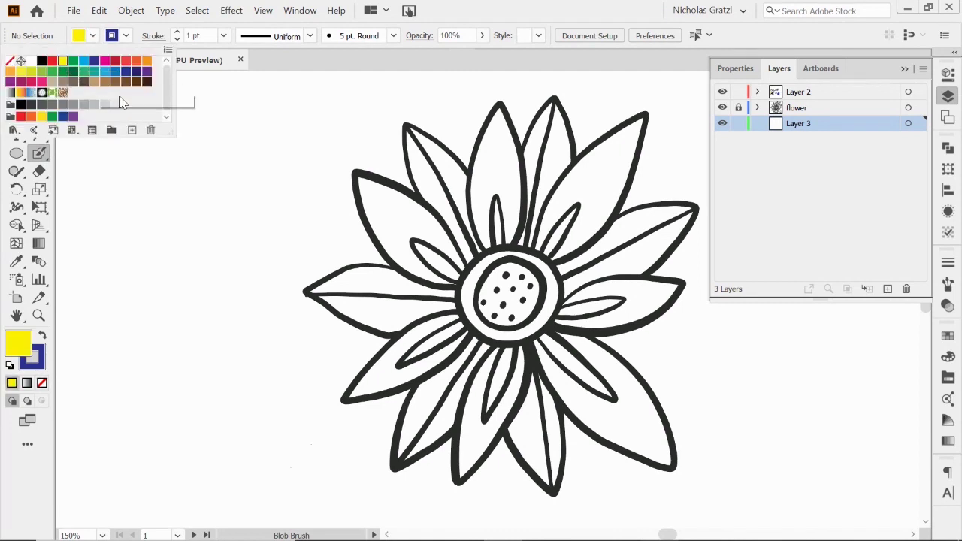
click(127, 37)
click(126, 36)
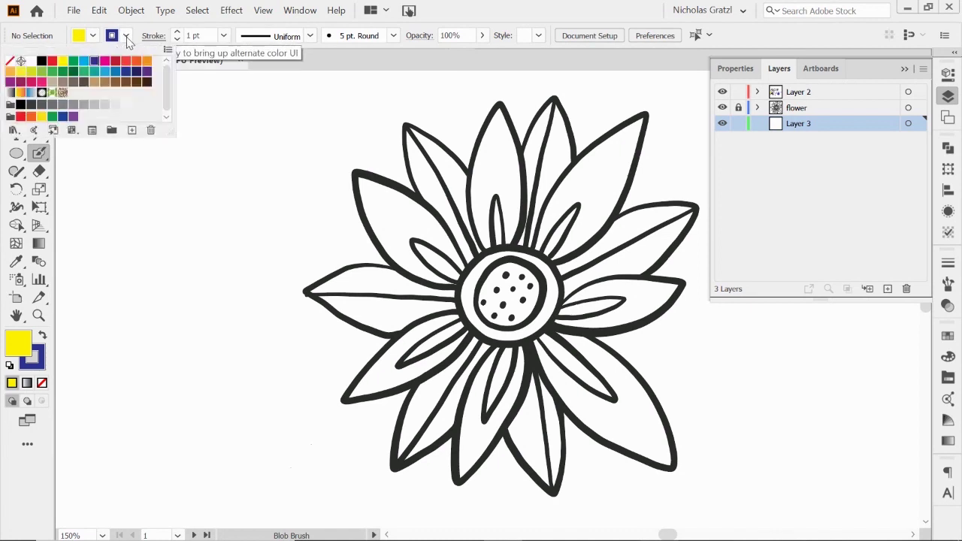
click(10, 61)
click(425, 168)
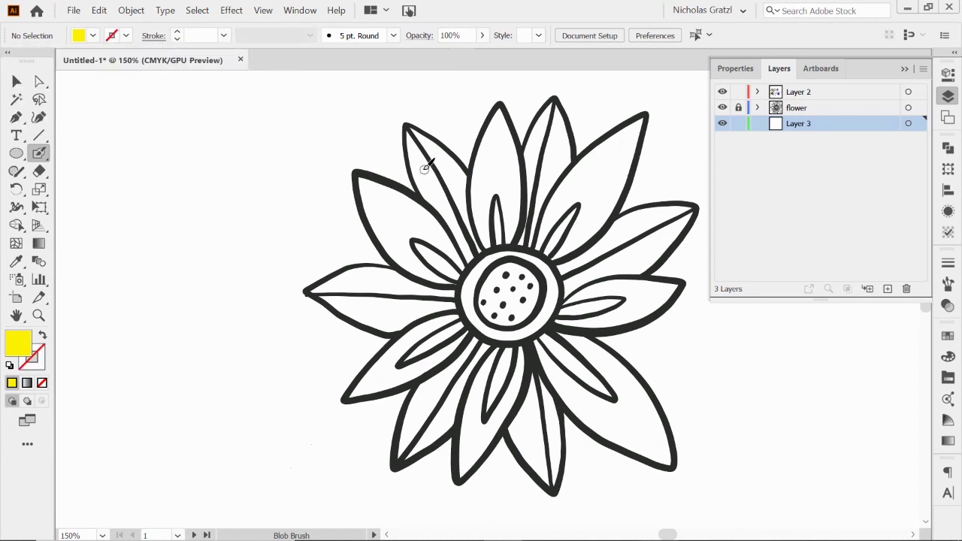
Paint yellow into the upper-left petal and the upper petal right of centre
mouse_move(428, 181)
mouse_down()
mouse_move(414, 159)
mouse_move(417, 180)
mouse_move(406, 126)
mouse_move(467, 170)
mouse_move(484, 247)
mouse_move(430, 194)
mouse_up()
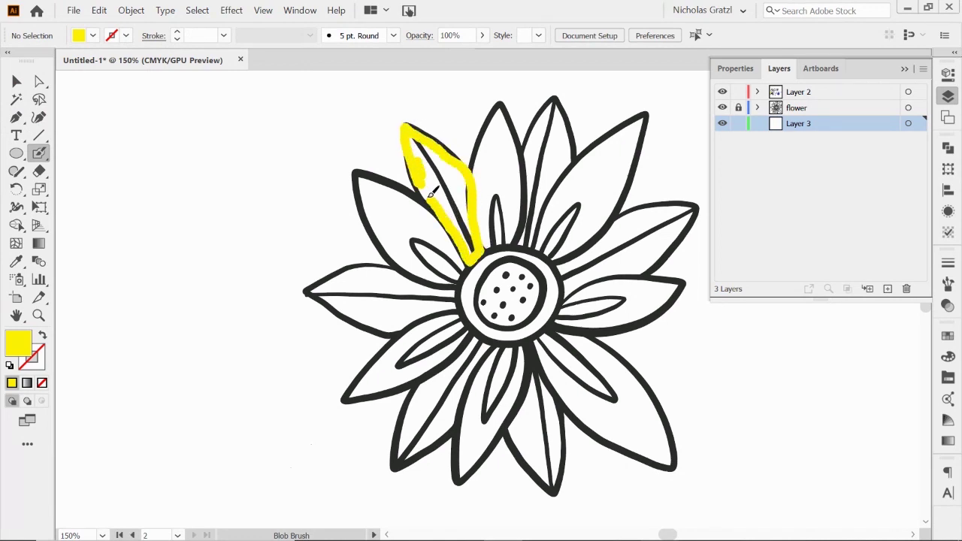
mouse_move(428, 148)
mouse_down()
mouse_move(449, 165)
mouse_move(474, 225)
mouse_move(456, 218)
mouse_move(446, 188)
mouse_move(456, 204)
mouse_up()
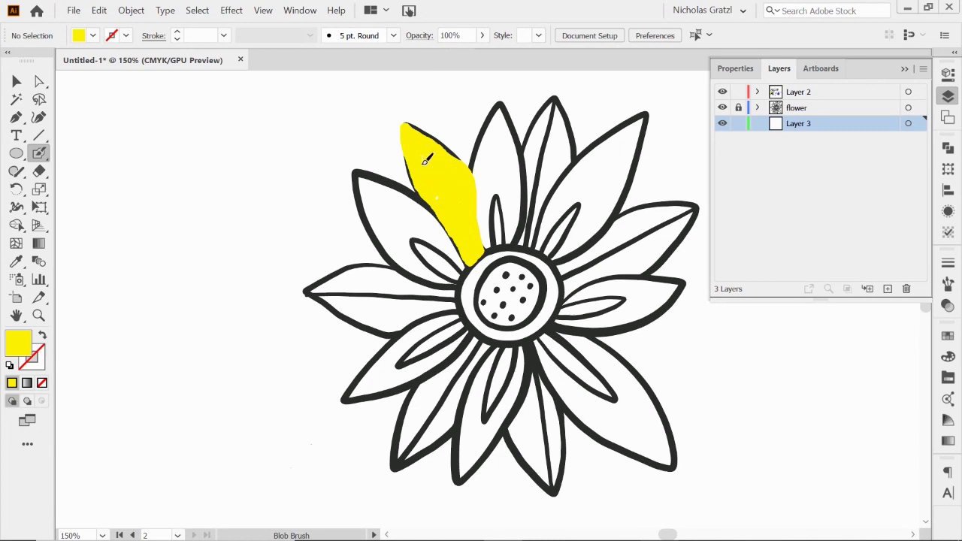
drag(433, 170, 429, 160)
key(shift+x)
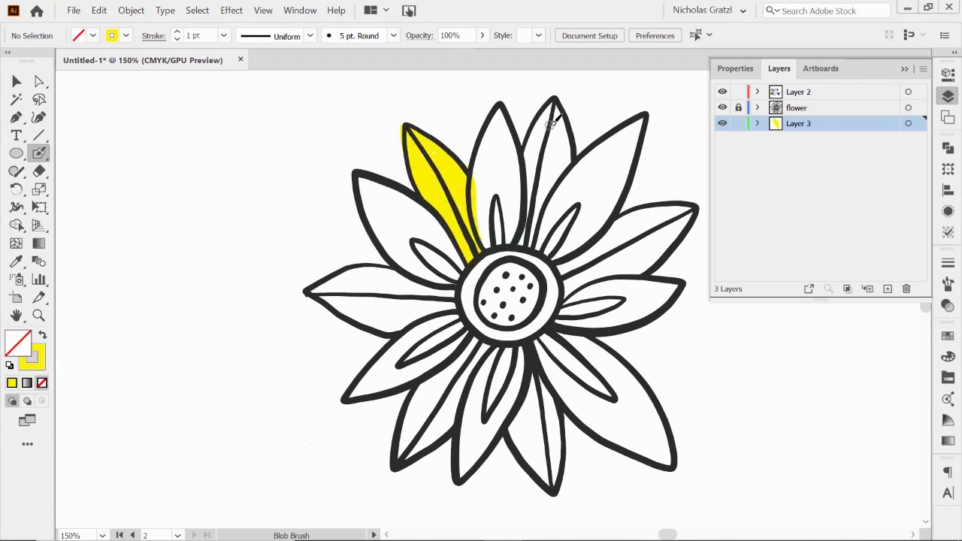
mouse_move(535, 142)
mouse_down()
mouse_move(559, 109)
mouse_move(574, 155)
mouse_move(523, 243)
mouse_move(526, 149)
mouse_move(557, 124)
mouse_move(572, 158)
mouse_move(555, 135)
mouse_move(538, 203)
mouse_up()
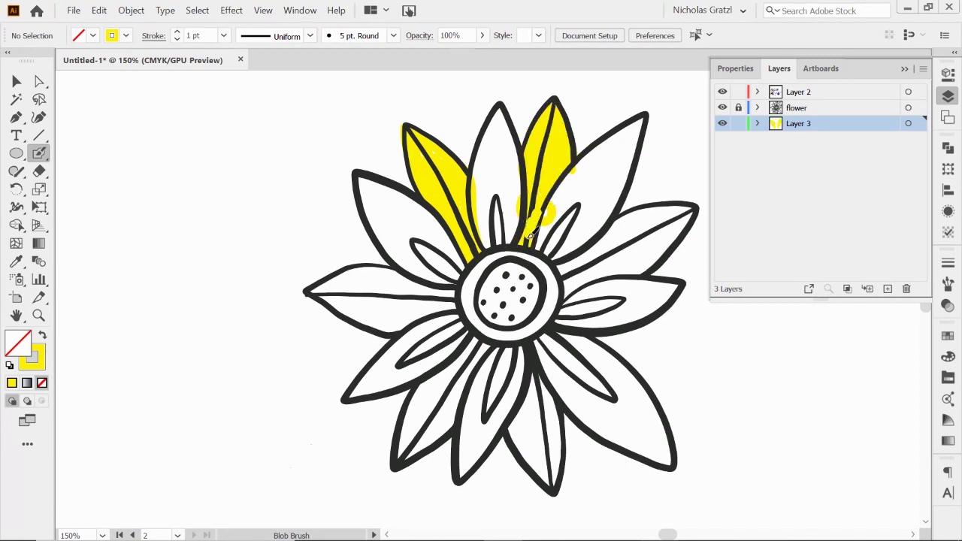
Erase the stray yellow along the centre petal's edge and the spill below it
click(40, 172)
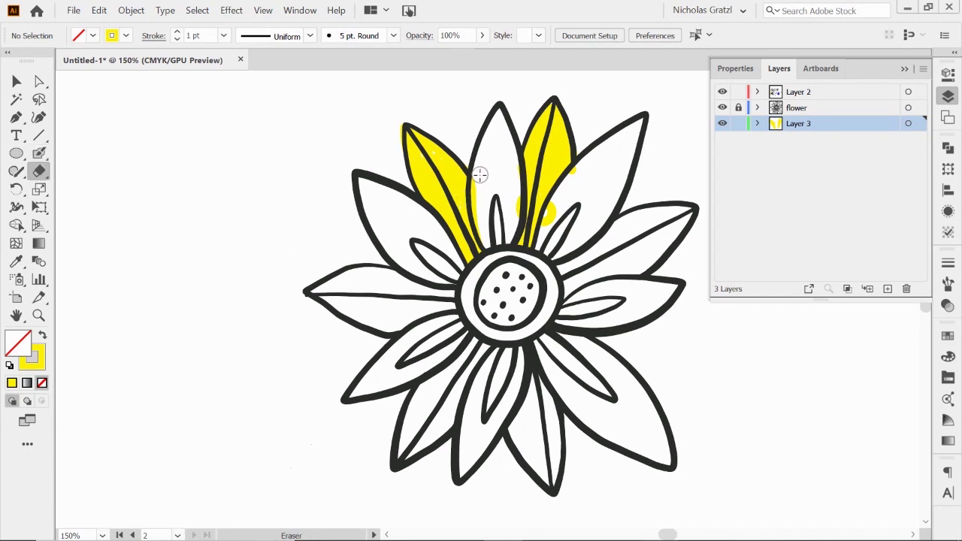
mouse_move(479, 175)
mouse_down()
mouse_move(481, 226)
mouse_move(501, 247)
mouse_up()
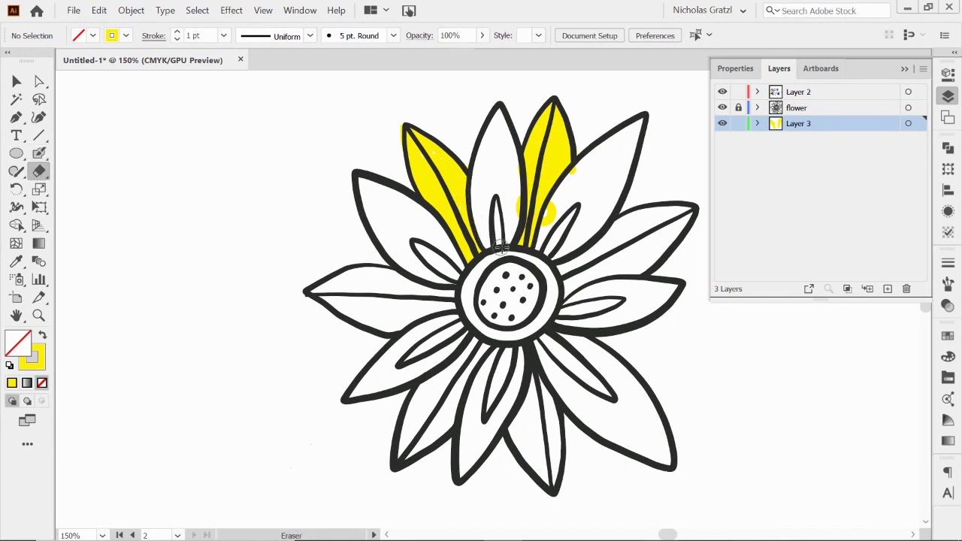
mouse_move(577, 175)
mouse_down()
mouse_move(543, 239)
mouse_move(518, 230)
mouse_move(509, 195)
mouse_move(493, 241)
mouse_up()
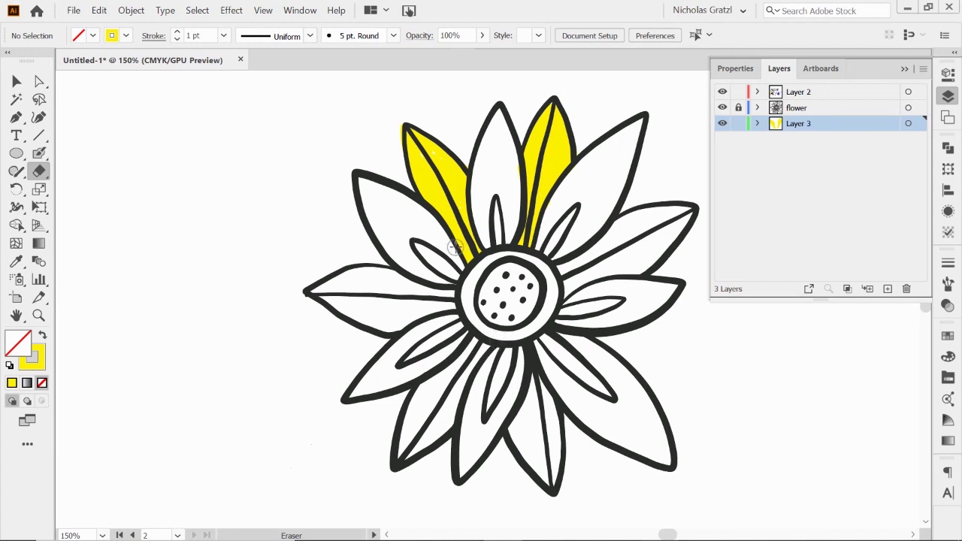
scroll(456, 227, up, 2)
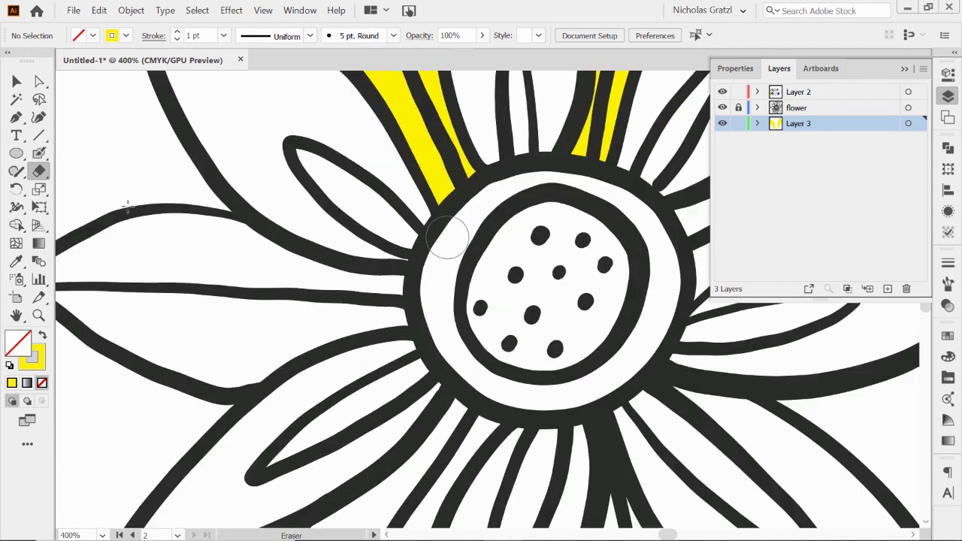
Paint loose yellow Blob Brush strokes along the left-pointing petal beside the flower centre
click(40, 153)
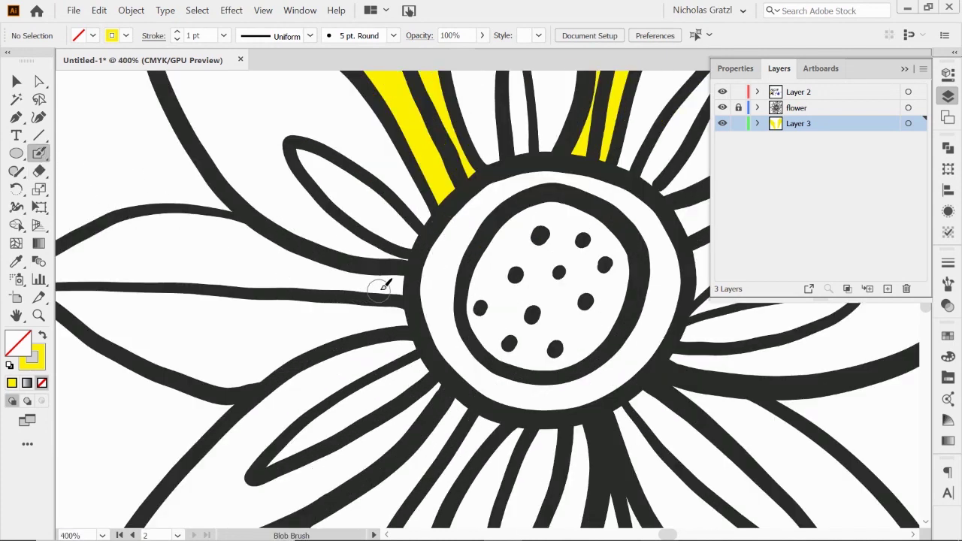
mouse_move(395, 284)
mouse_down()
mouse_move(335, 283)
mouse_move(392, 301)
mouse_move(403, 309)
mouse_move(400, 323)
mouse_move(328, 336)
mouse_move(252, 380)
mouse_move(199, 372)
mouse_up()
mouse_move(396, 318)
mouse_down()
mouse_move(414, 316)
mouse_move(369, 306)
mouse_up()
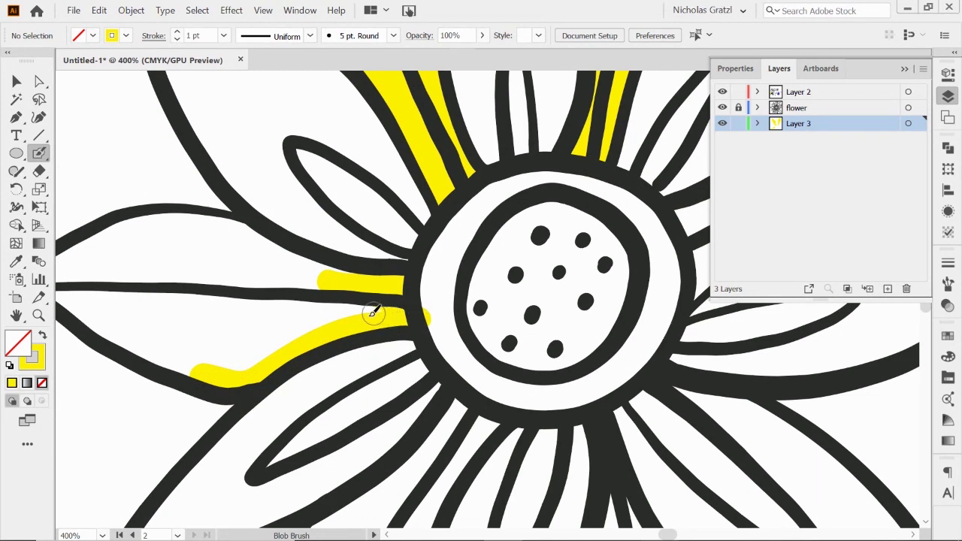
Erase the stray yellow speck beside the petal line and zoom out to the whole flower
click(39, 171)
drag(438, 311, 441, 313)
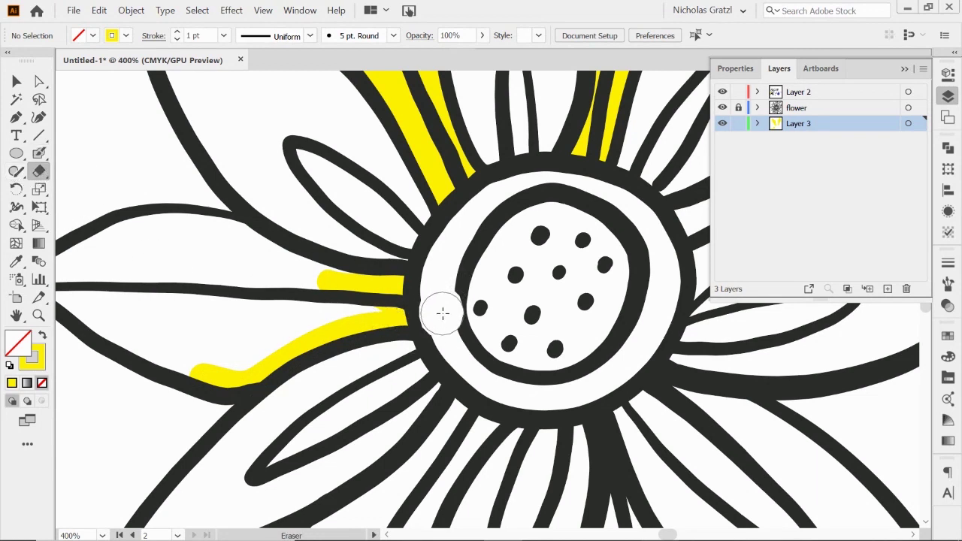
key(ctrl+minus)
key(ctrl+minus)
key(ctrl+minus)
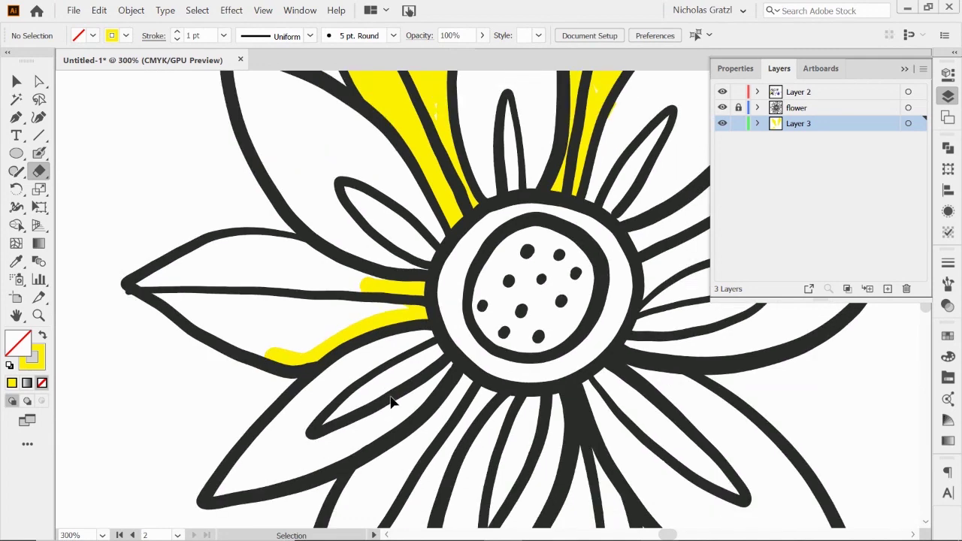